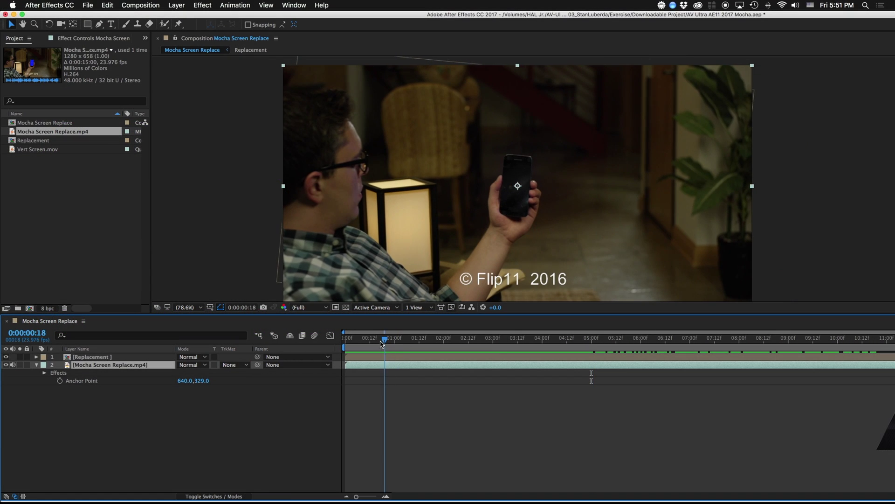
# Preview Mocha Screen Replace.mp4 in Quick Look, then import it into the new project.
pyautogui.moveTo(381, 343); pyautogui.dragTo(830, 343)
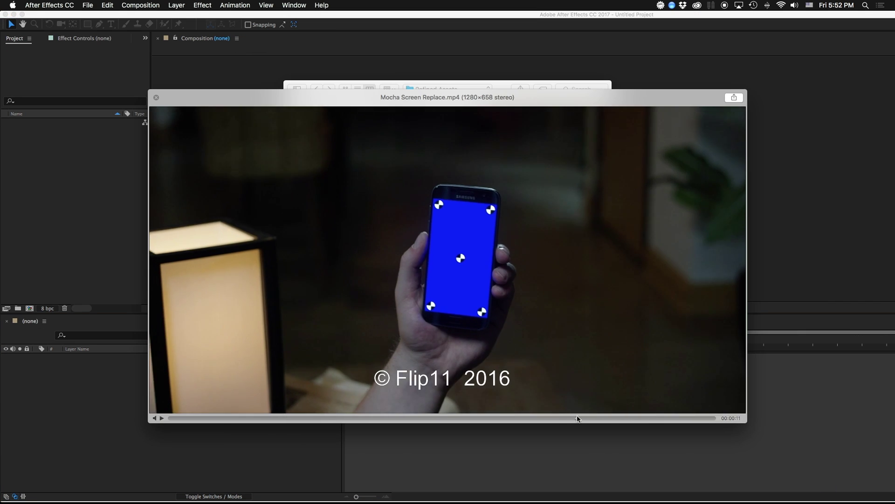
pyautogui.moveTo(577, 418); pyautogui.dragTo(605, 409)
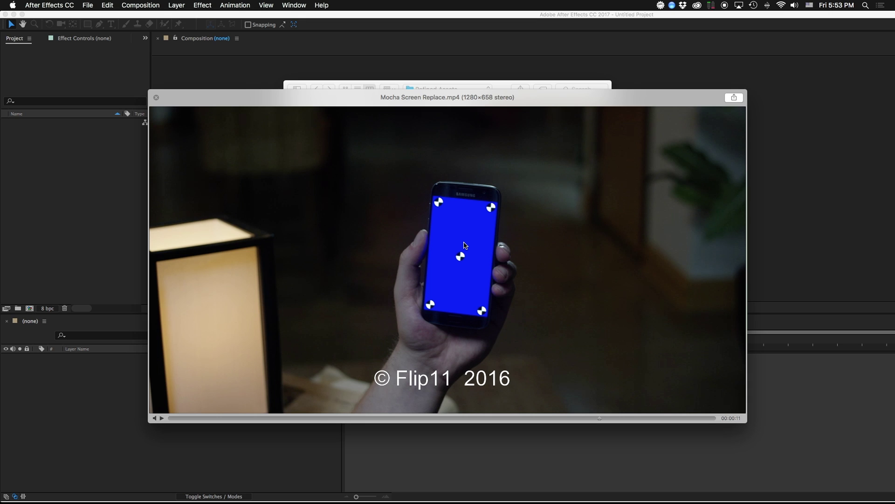
pyautogui.press('space')
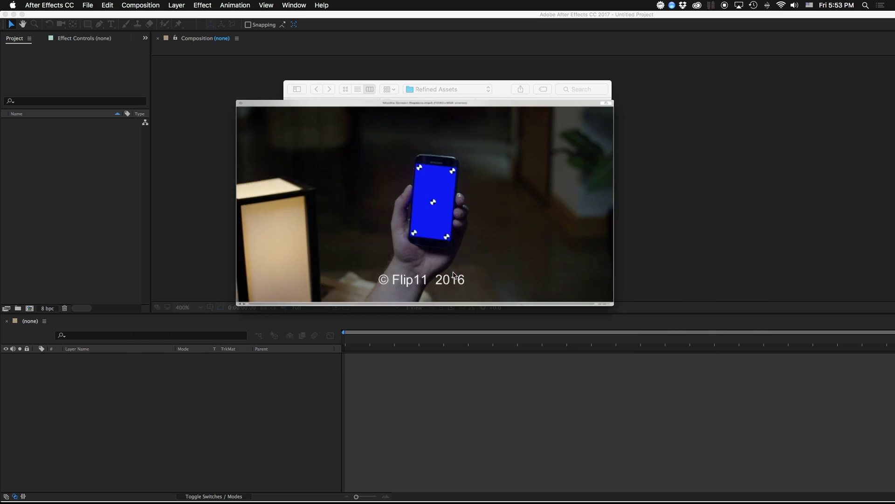
pyautogui.click(596, 286)
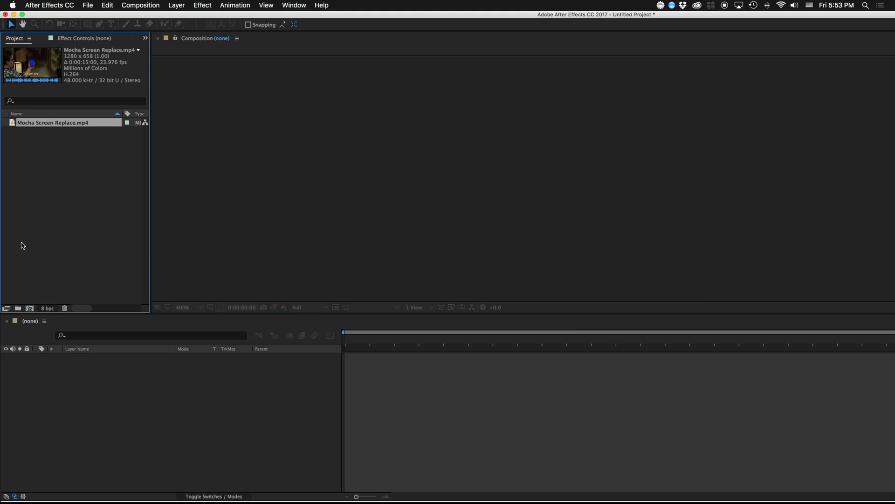
# Create a composition from Mocha Screen Replace.mp4 and scrub through the clip back to the first frame.
pyautogui.moveTo(20, 126); pyautogui.dragTo(30, 307)
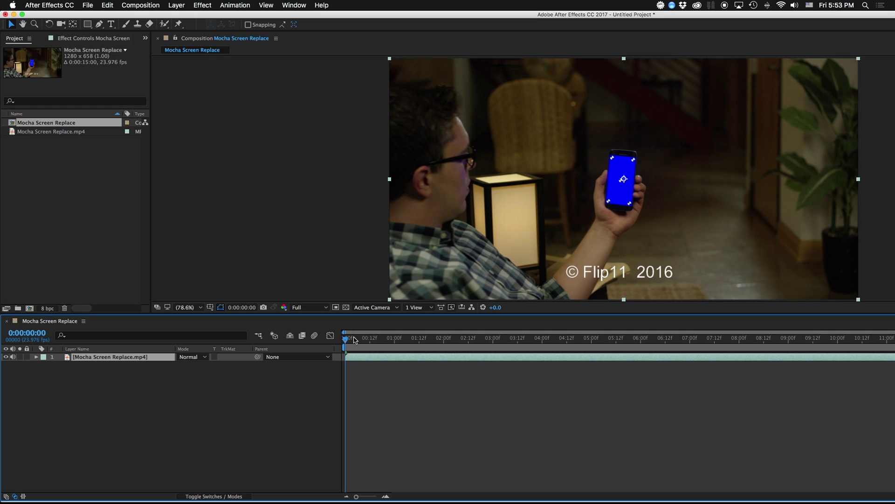
pyautogui.moveTo(346, 337); pyautogui.dragTo(778, 338)
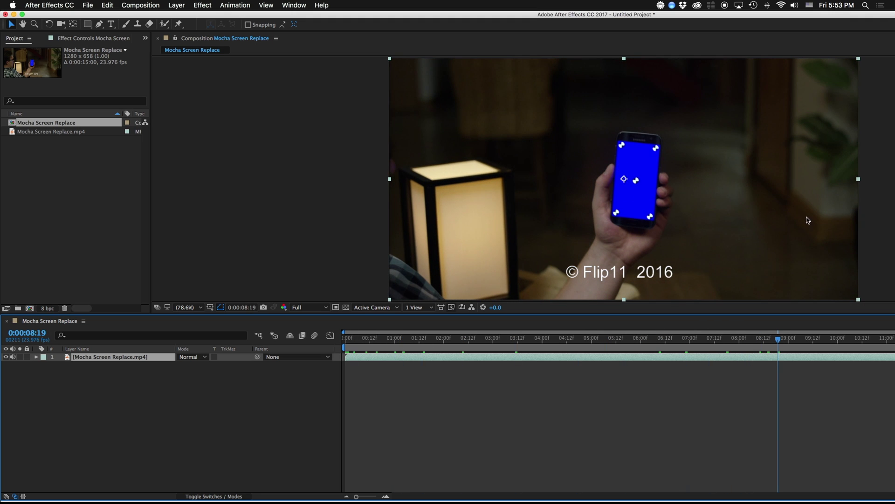
pyautogui.moveTo(455, 338); pyautogui.dragTo(345, 339)
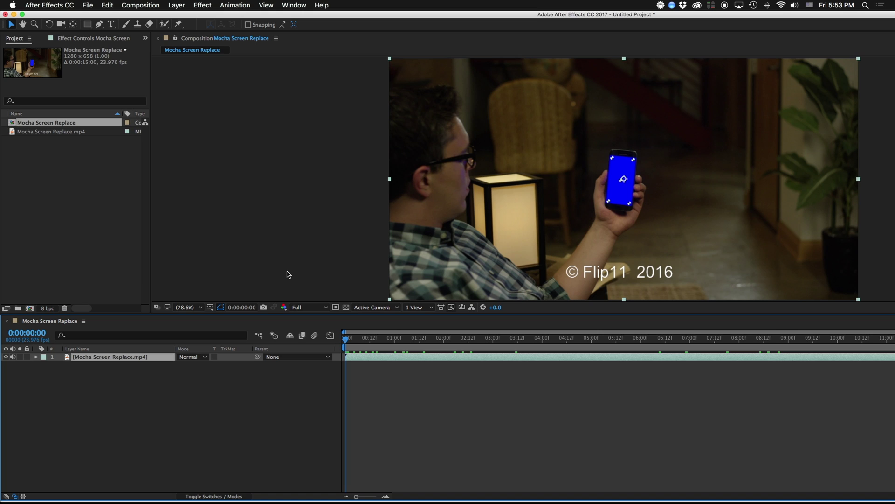
# Send the clip layer to mocha AE with Animation > Track in mocha AE.
pyautogui.click(242, 6)
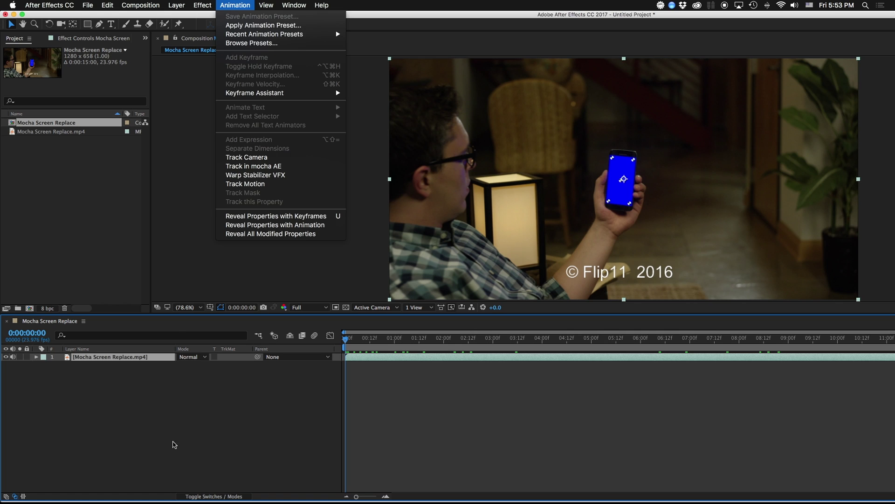
pyautogui.click(97, 383)
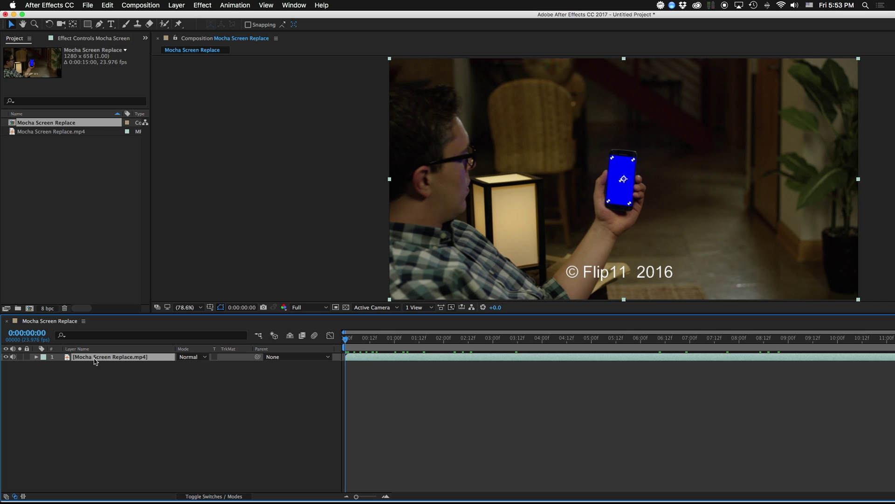
pyautogui.click(232, 7)
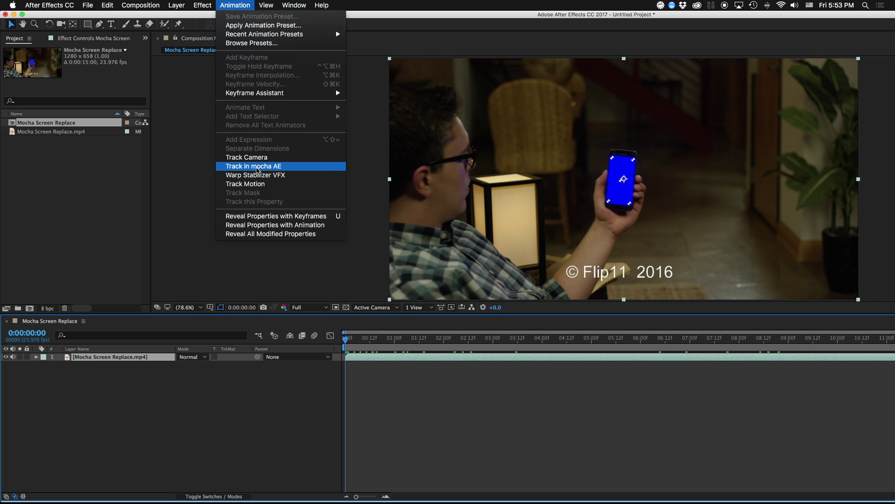
pyautogui.click(256, 170)
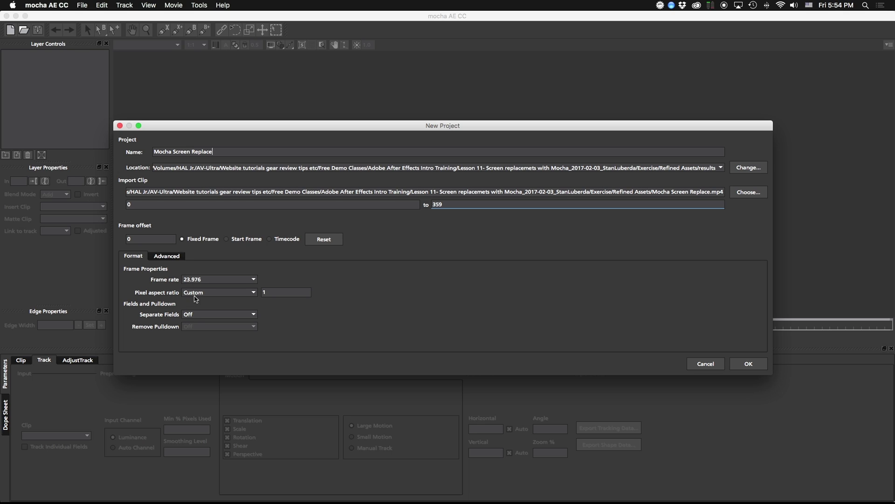
# Check the Advanced caching settings and confirm the Mocha Screen Replace project for frames 0–359.
pyautogui.click(169, 257)
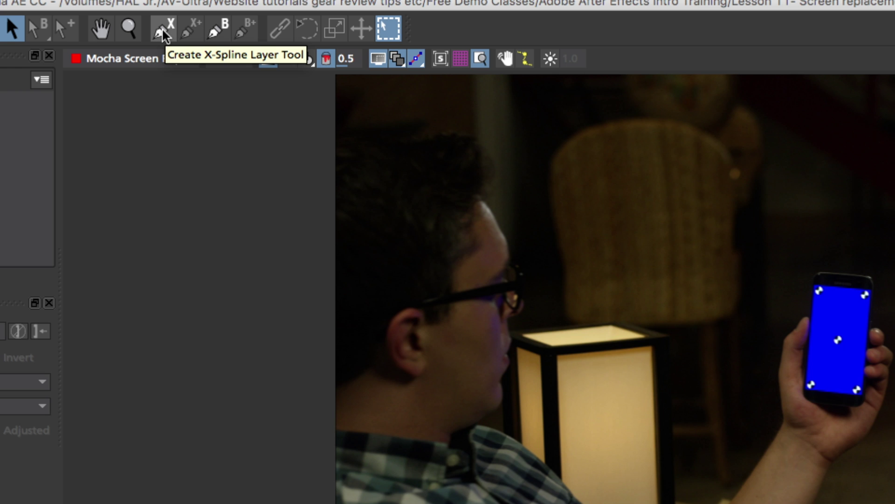
# Draw a closed five-point X-Spline shape around the phone and hand on Layer 1.
pyautogui.click(163, 32)
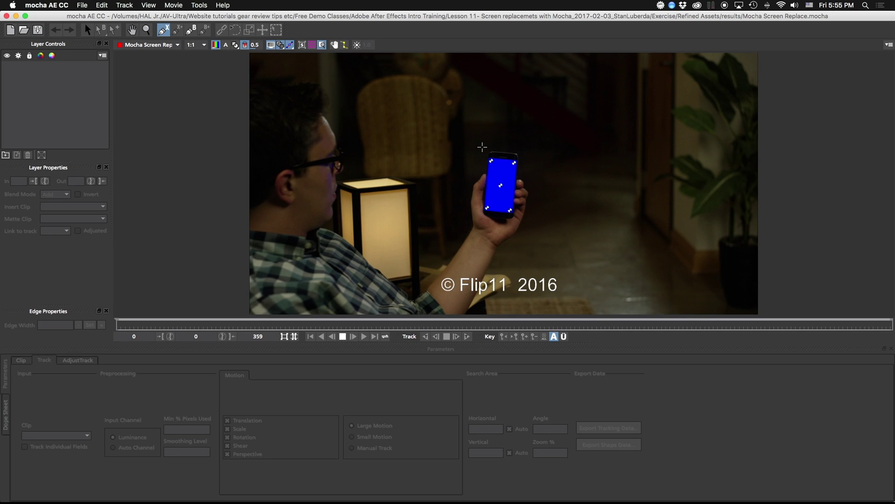
pyautogui.click(484, 144)
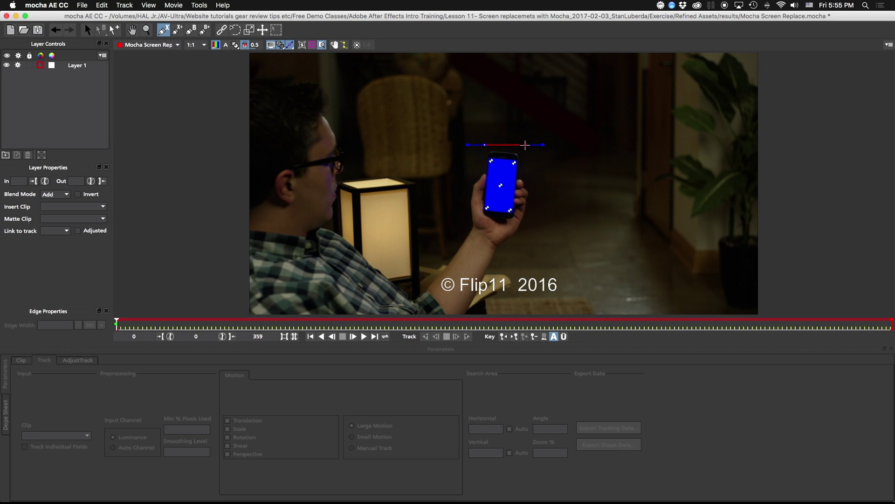
pyautogui.click(525, 145)
pyautogui.click(521, 225)
pyautogui.click(475, 221)
pyautogui.click(470, 178)
pyautogui.rightClick(469, 178)
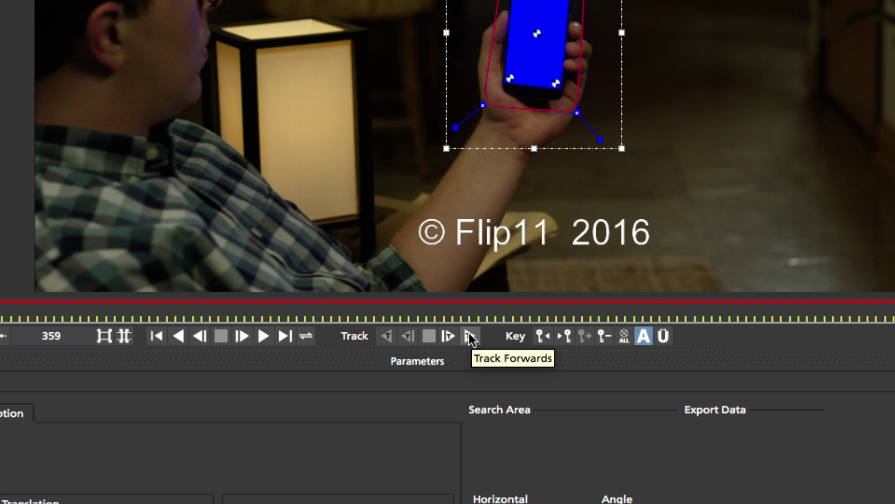
# Track Layer 1 forward through the clip, pausing once and resuming.
pyautogui.click(471, 337)
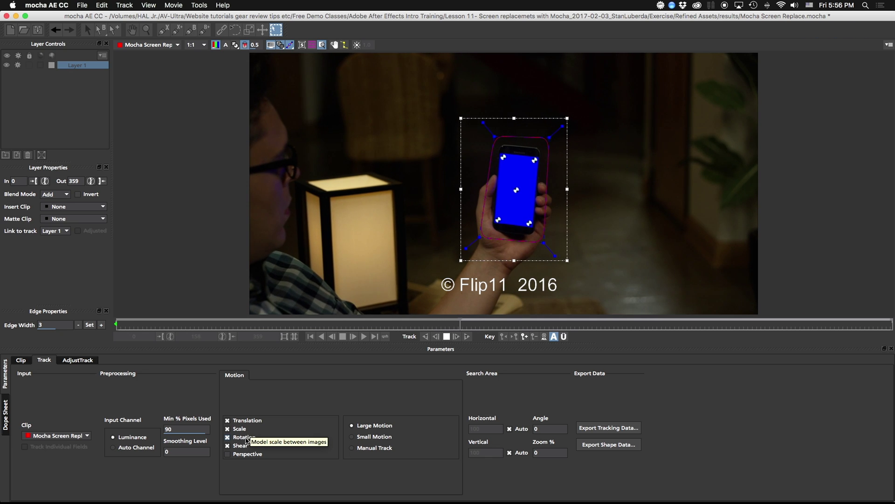
pyautogui.press('Escape')
pyautogui.press('t')
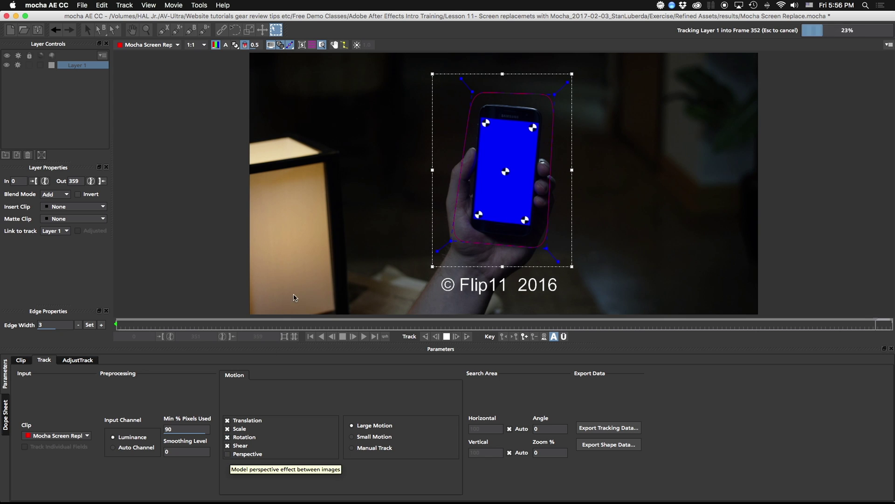
# Inspect the track from frame 90 onward, stepping single frames forward and back.
pyautogui.click(320, 324)
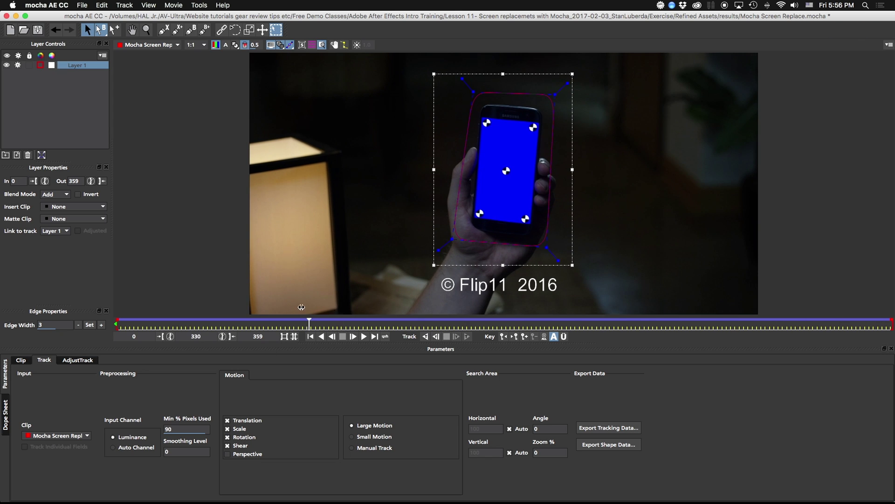
pyautogui.moveTo(331, 306); pyautogui.dragTo(675, 319)
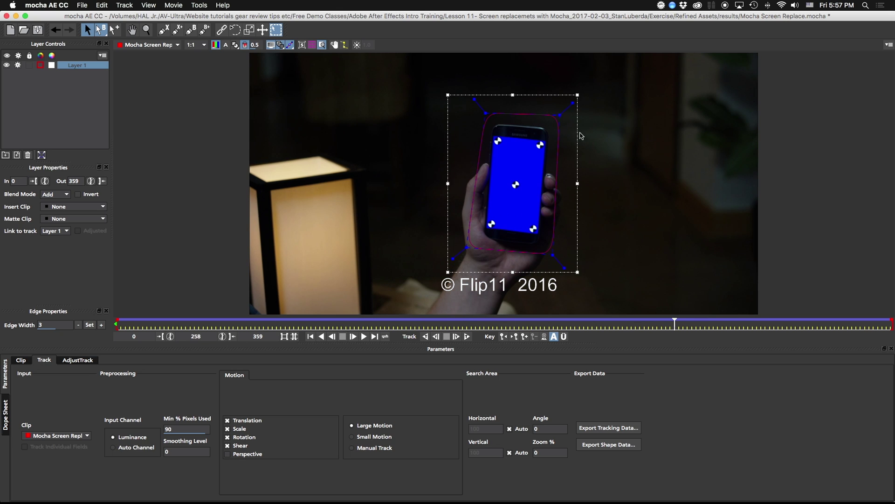
pyautogui.press('Right')
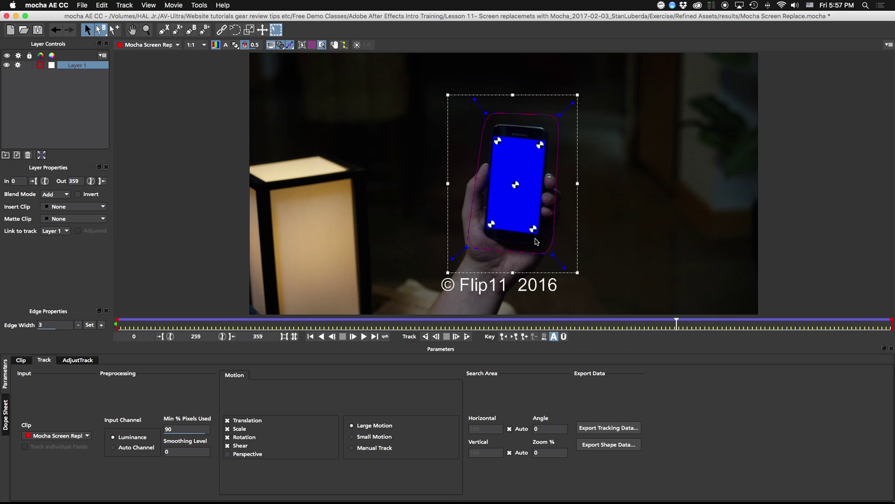
pyautogui.press(',')
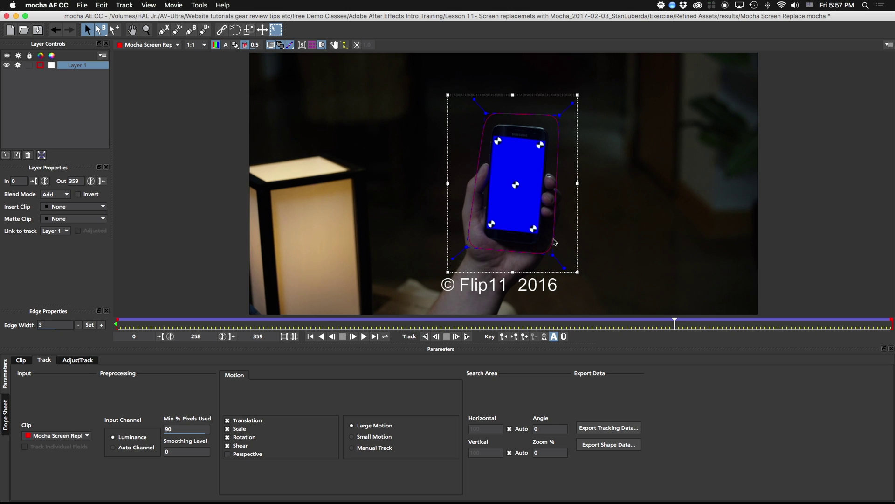
# Turn on Show planar surface and toggle the planar grid on and off to check alignment.
pyautogui.click(303, 44)
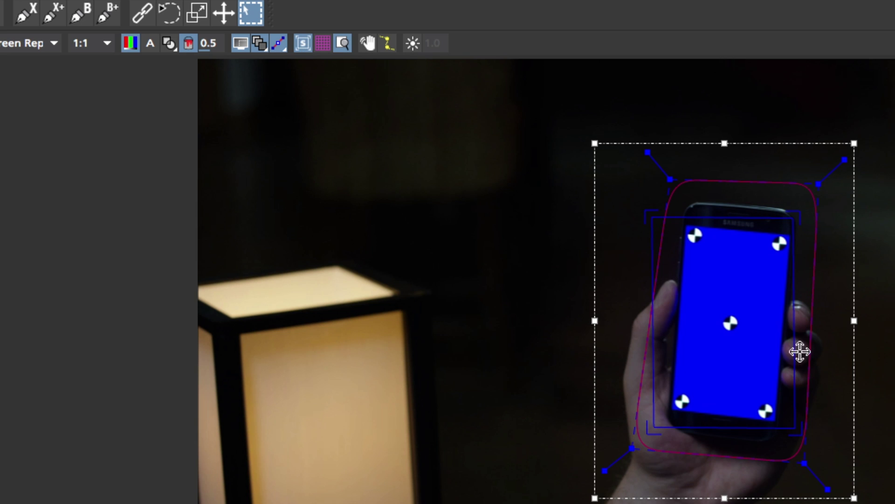
pyautogui.click(324, 44)
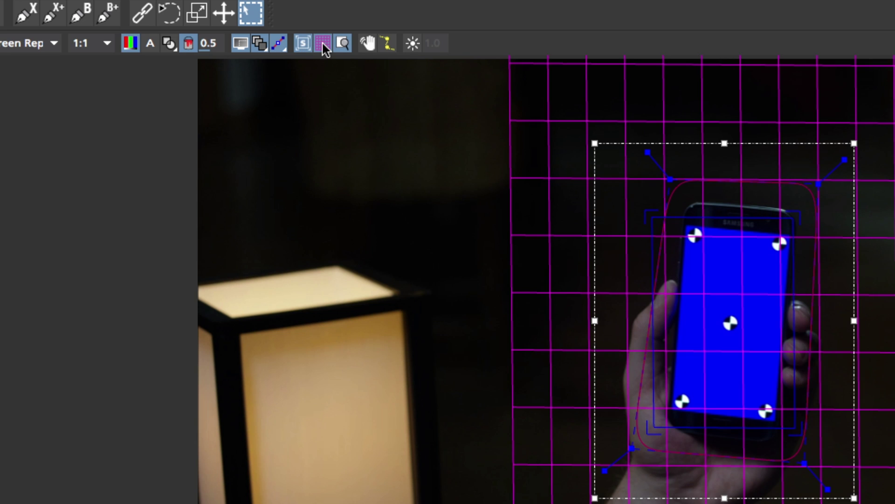
pyautogui.click(324, 45)
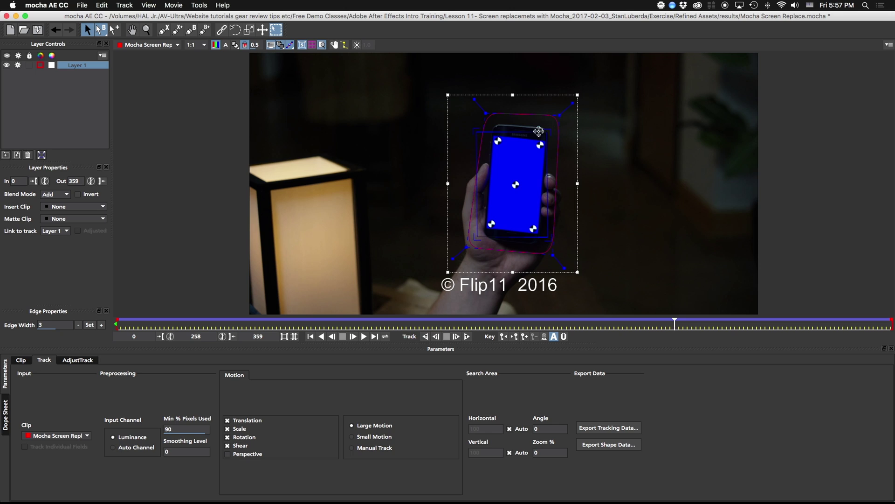
pyautogui.moveTo(477, 129)
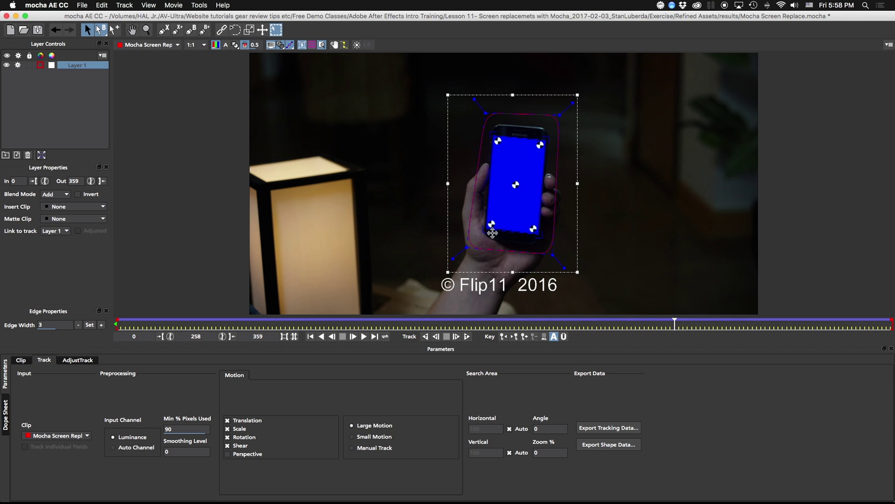
# Play the tracked clip from frame 29 and stop at frame 196.
pyautogui.moveTo(675, 322); pyautogui.dragTo(705, 329)
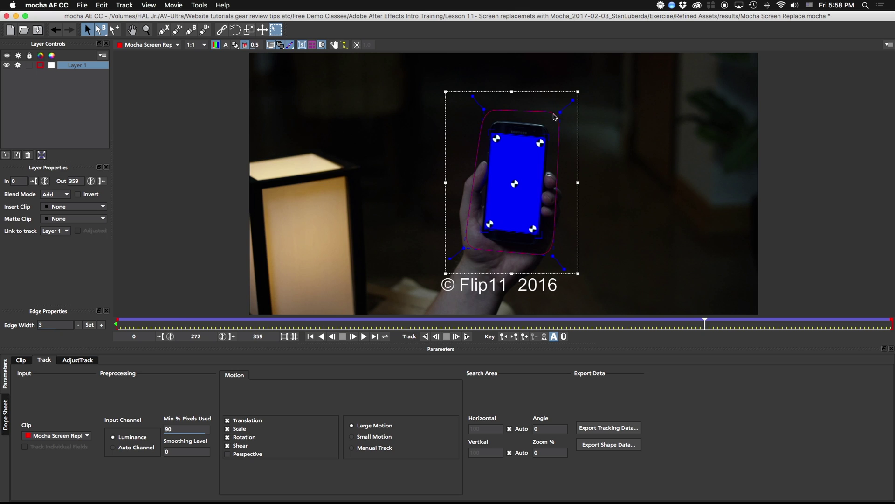
pyautogui.moveTo(179, 327); pyautogui.dragTo(163, 322)
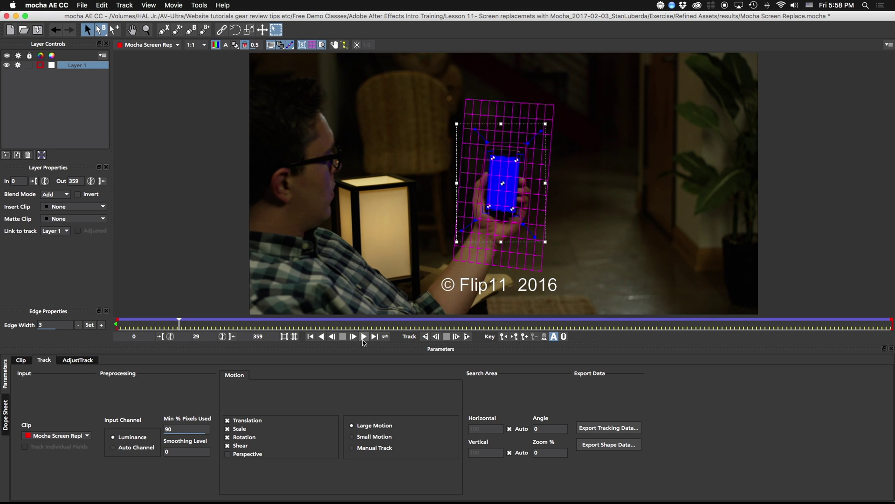
pyautogui.click(363, 337)
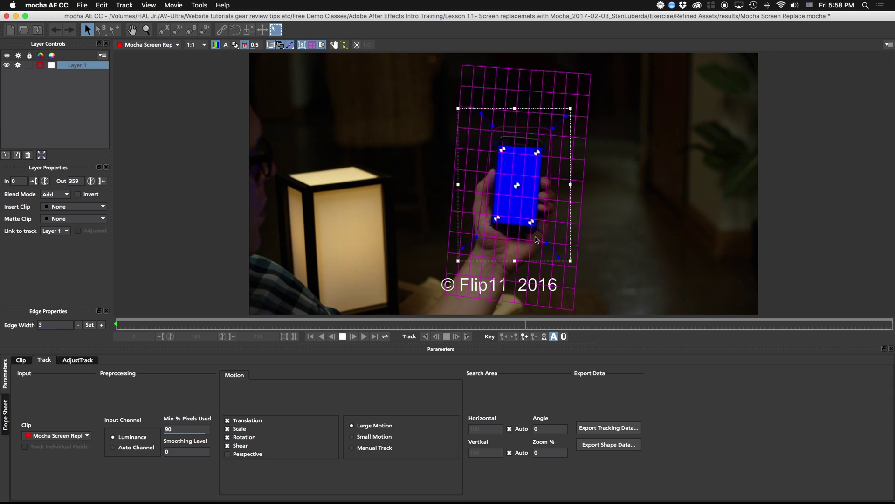
pyautogui.press('space')
# Drag the planar surface corners onto the phone screen and widen the tracking shape.
pyautogui.moveTo(542, 140); pyautogui.dragTo(596, 111)
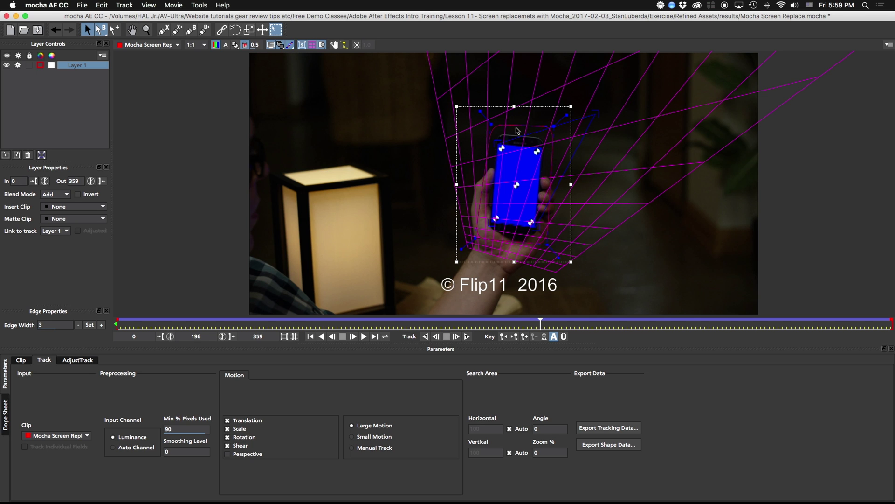
pyautogui.moveTo(495, 142); pyautogui.dragTo(311, 190)
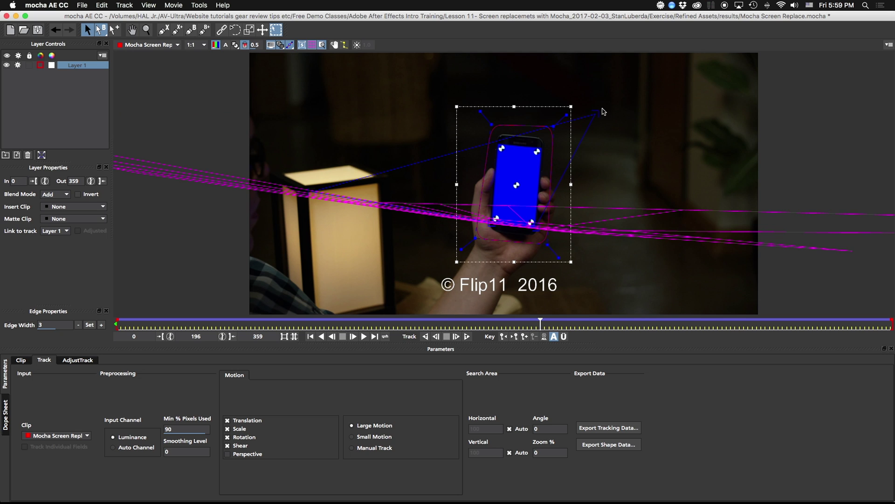
pyautogui.moveTo(598, 112); pyautogui.dragTo(373, 184)
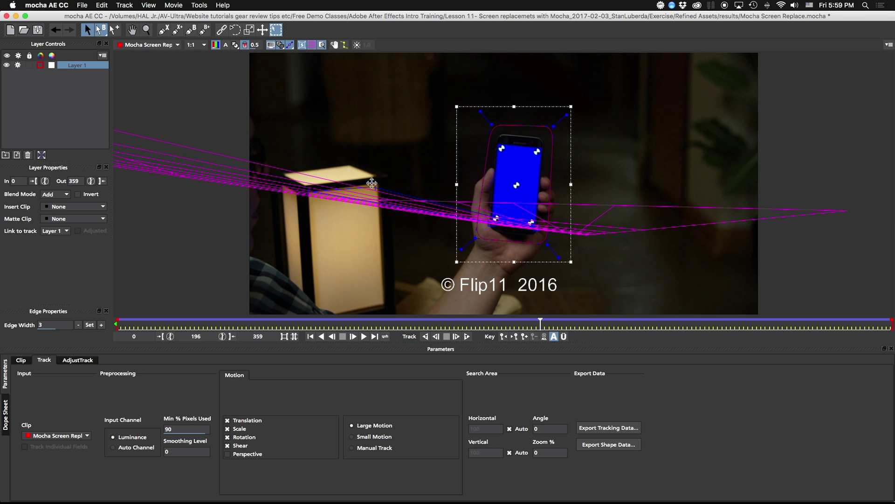
pyautogui.moveTo(475, 240); pyautogui.dragTo(384, 304)
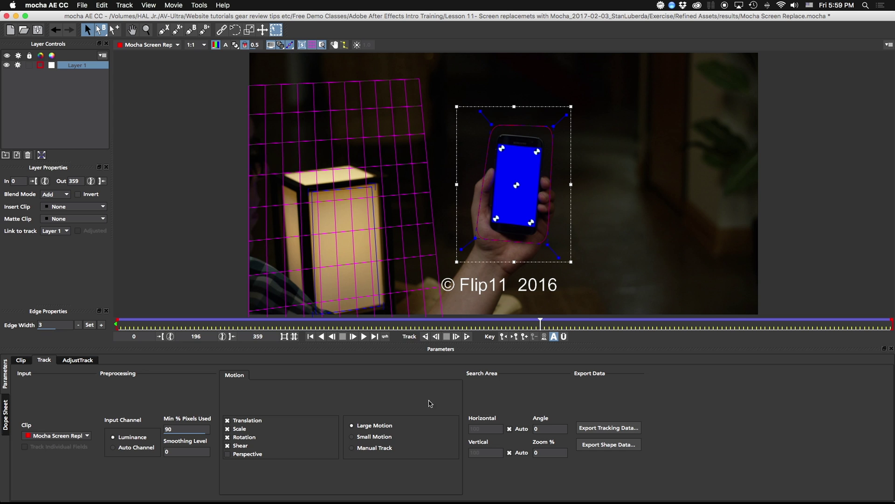
# Scrub the shot to verify the screen track, ending back at frame 196.
pyautogui.moveTo(540, 321); pyautogui.dragTo(588, 322)
pyautogui.moveTo(435, 324); pyautogui.dragTo(471, 334)
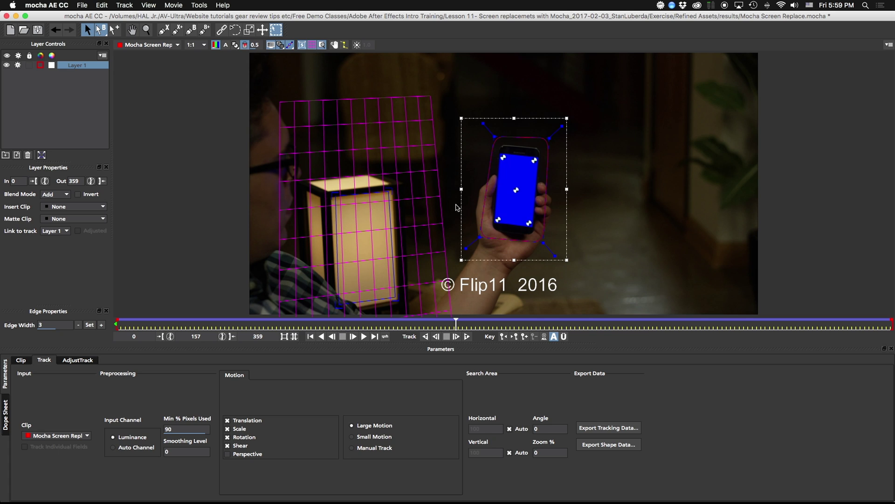
pyautogui.click(541, 327)
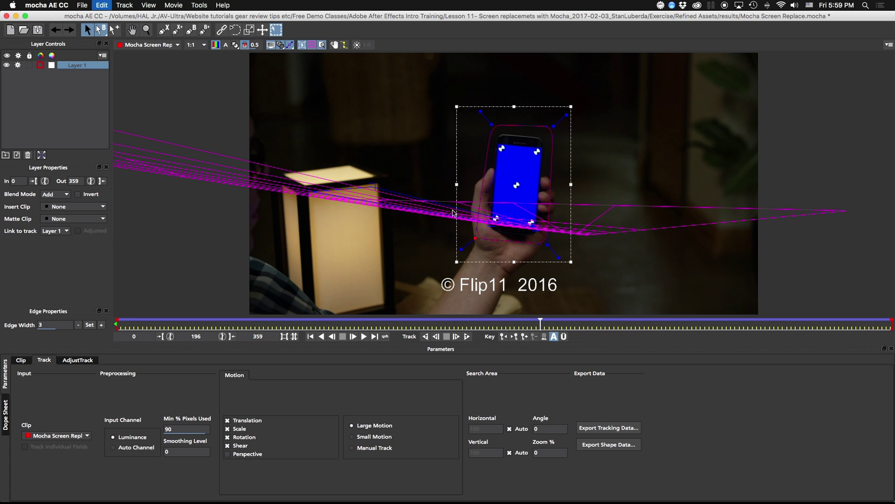
# Copy the tracking data to the clipboard as After Effects Corner Pin with RG Warp and mochaImport.
pyautogui.click(313, 46)
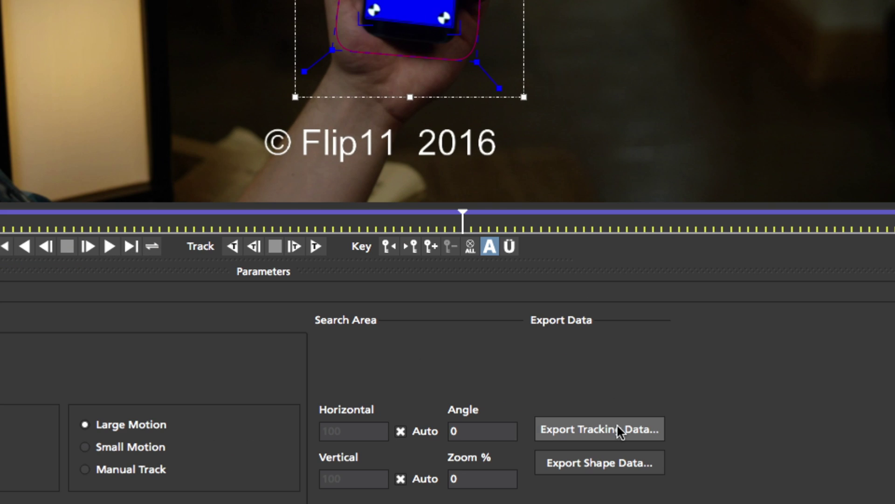
pyautogui.click(619, 428)
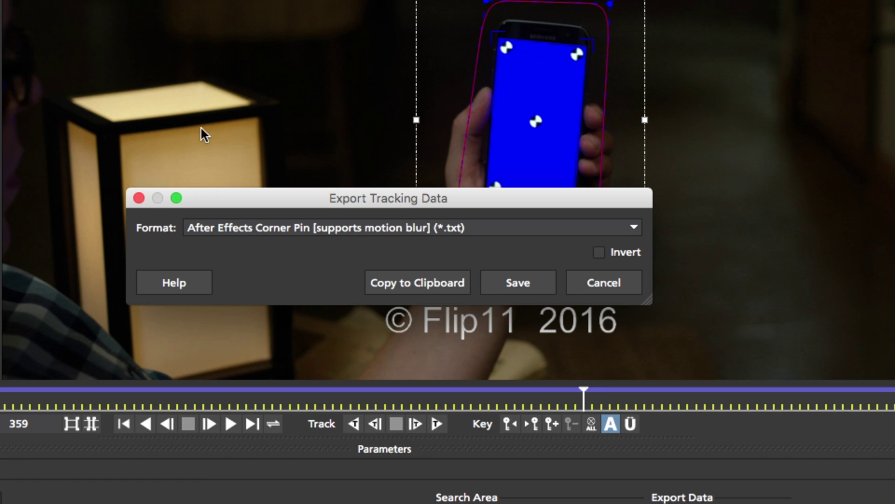
pyautogui.click(183, 49)
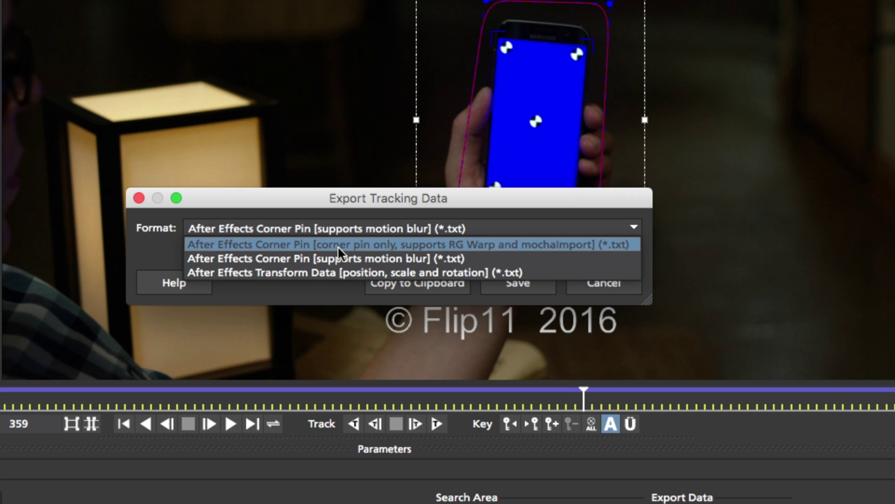
pyautogui.click(366, 245)
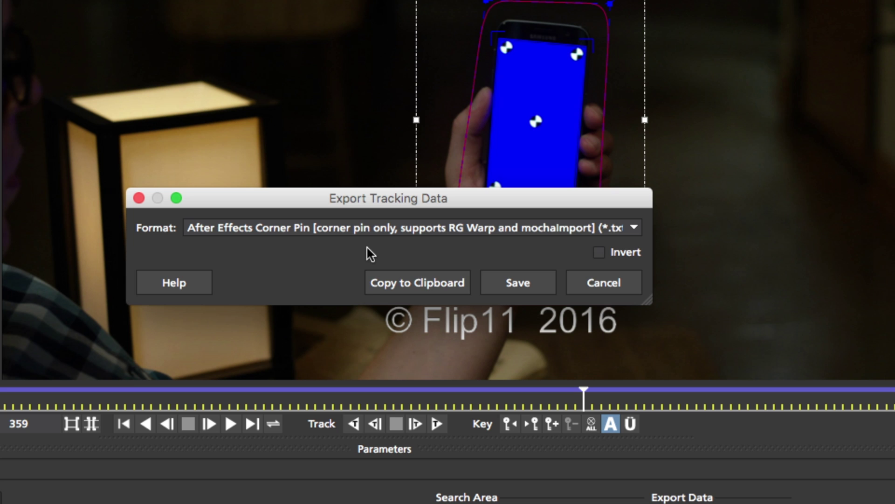
pyautogui.click(407, 272)
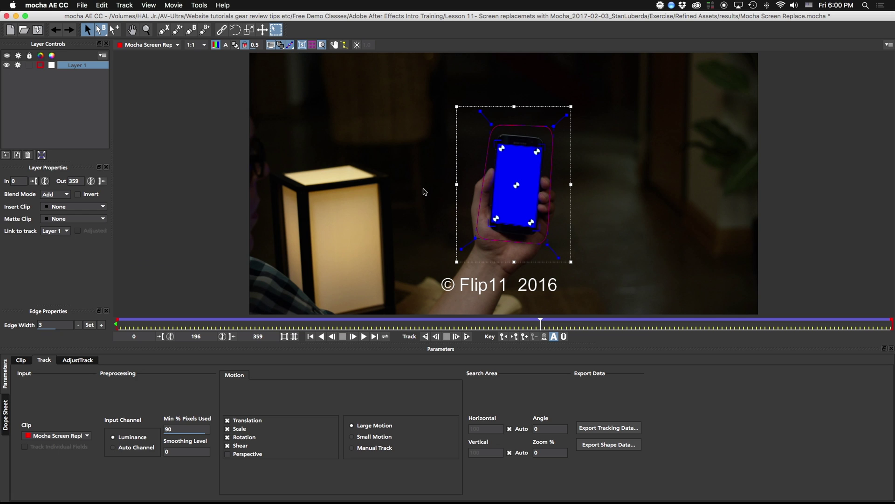
pyautogui.click(296, 485)
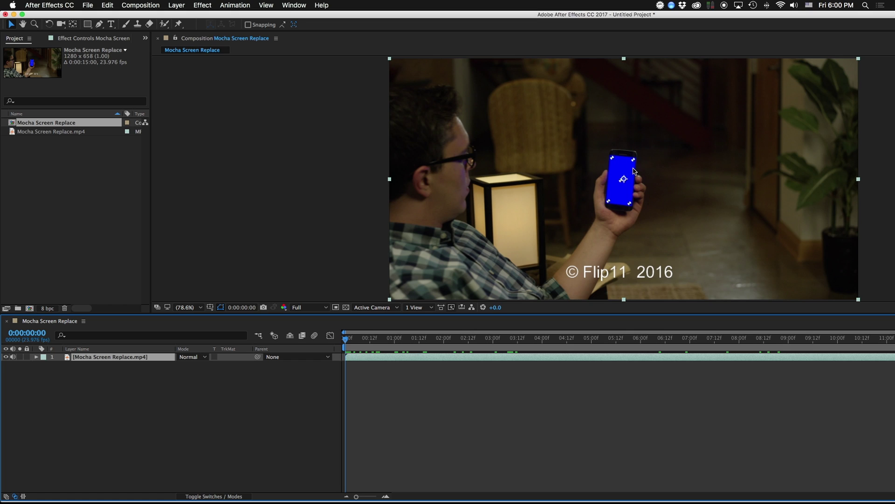
# Create a 1280x658 cyan solid named Replacement with Cmd+Y.
pyautogui.click(74, 433)
pyautogui.press('super+y')
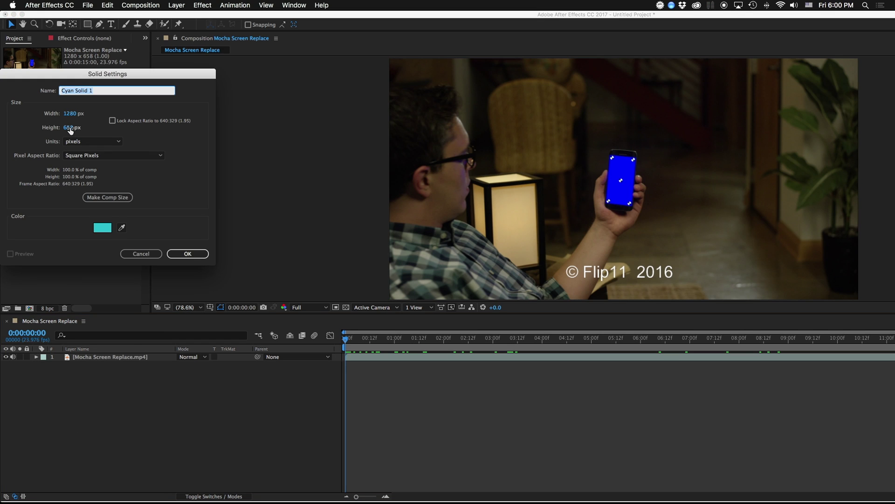
pyautogui.write('Replacement')
pyautogui.press('Return')
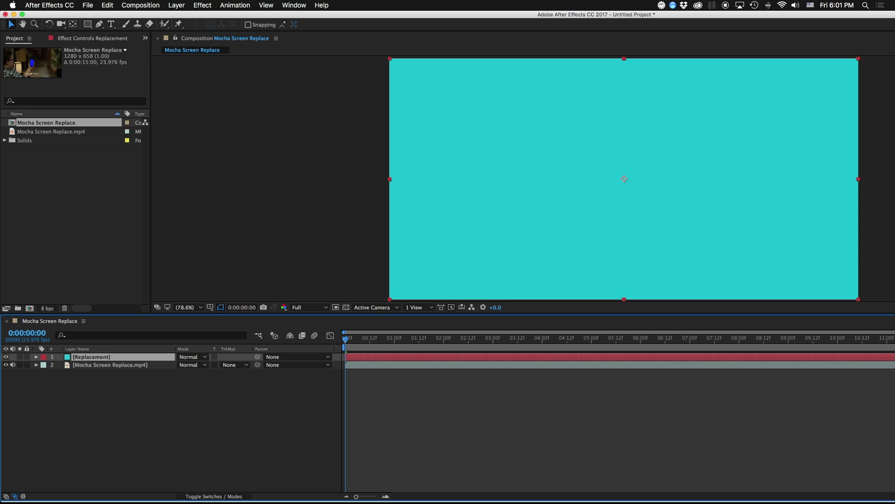
# Pre-compose the Replacement solid into a new composition named Replacement.
pyautogui.rightClick(79, 360)
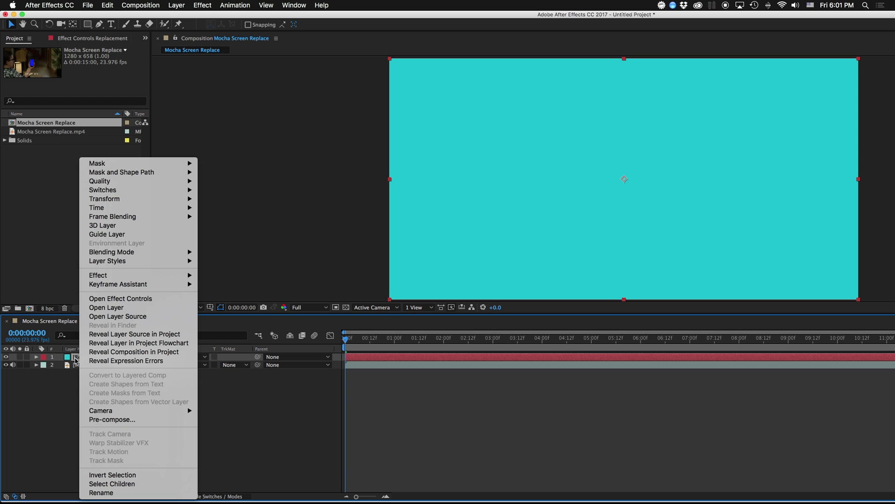
pyautogui.click(100, 420)
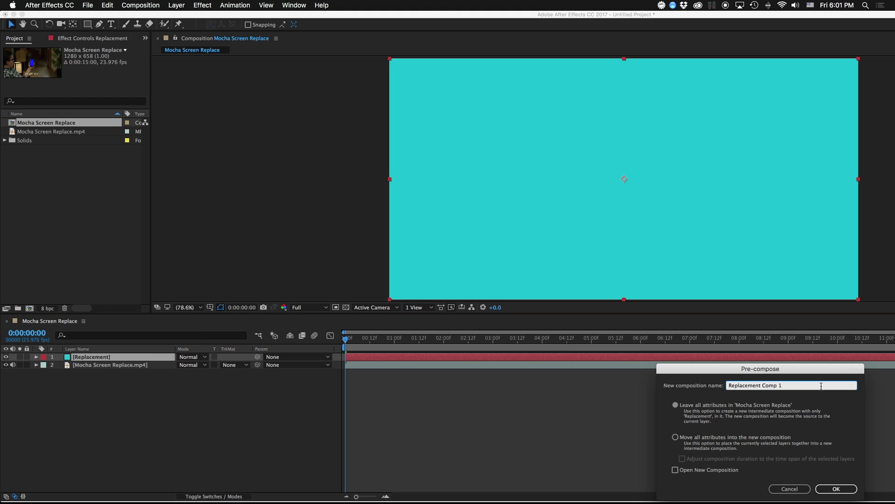
pyautogui.press('BackSpace')
pyautogui.click(836, 489)
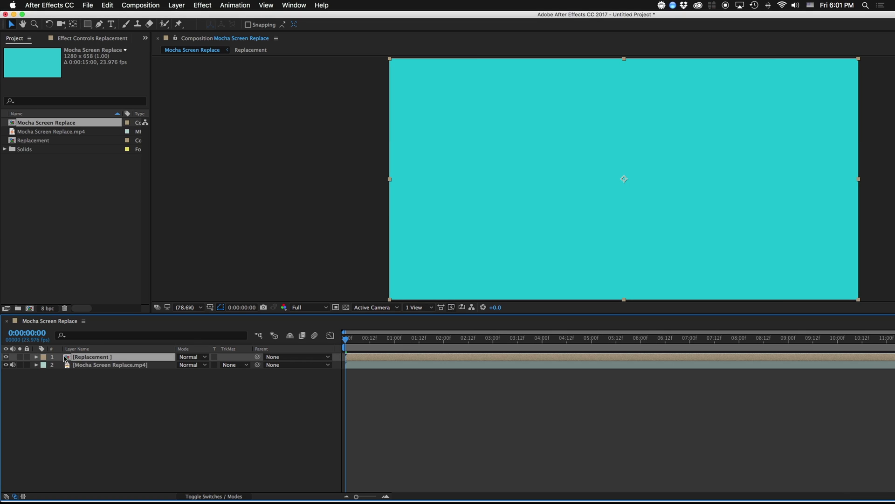
pyautogui.moveTo(69, 359)
pyautogui.mouseDown()
pyautogui.moveTo(70, 389)
pyautogui.moveTo(70, 362)
pyautogui.mouseUp()
# Paste the mocha corner pin onto the Replacement layer at frame 0, then check the tracking at 200%.
pyautogui.moveTo(346, 342)
pyautogui.mouseDown()
pyautogui.moveTo(364, 342)
pyautogui.moveTo(336, 338)
pyautogui.mouseUp()
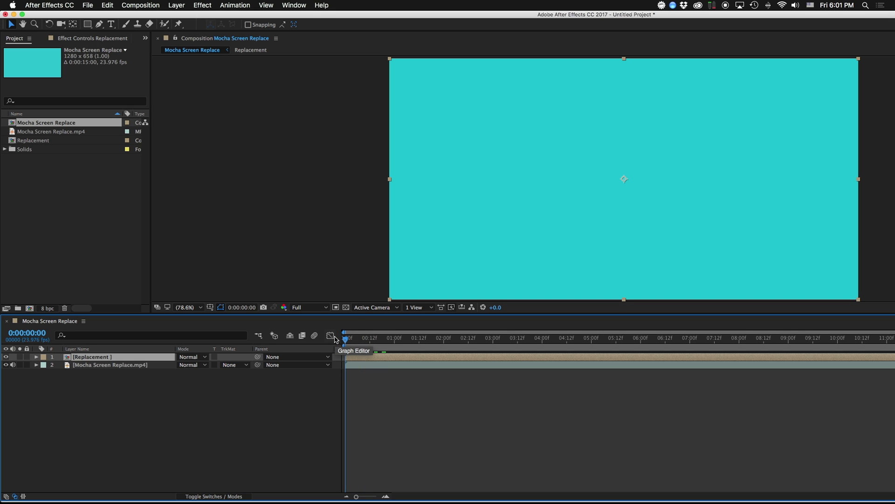
pyautogui.press('cmd+v')
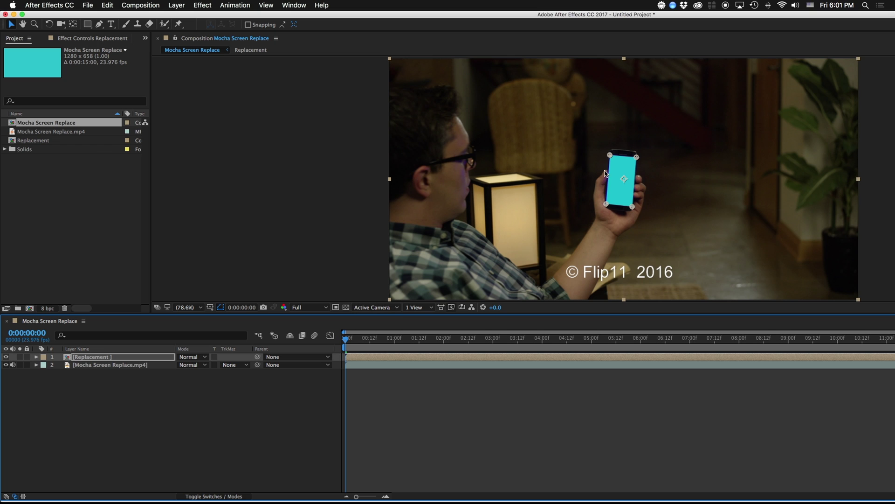
pyautogui.moveTo(345, 340); pyautogui.dragTo(815, 332)
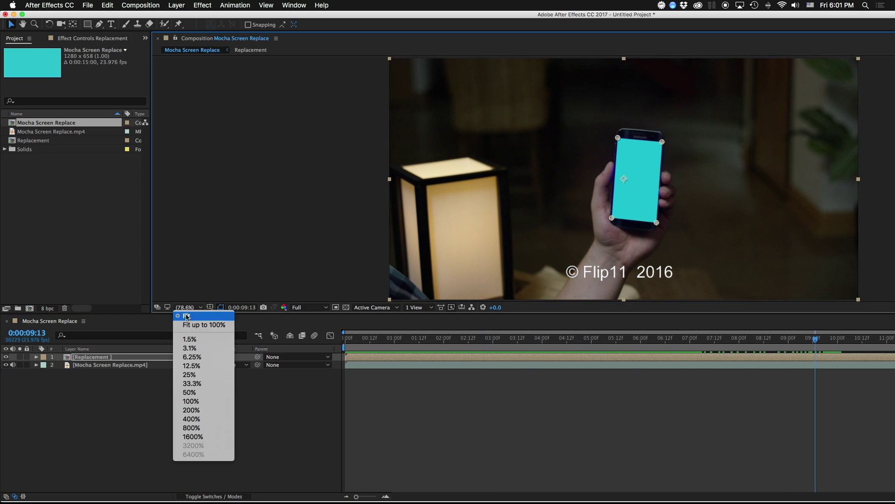
pyautogui.click(189, 308)
pyautogui.click(209, 410)
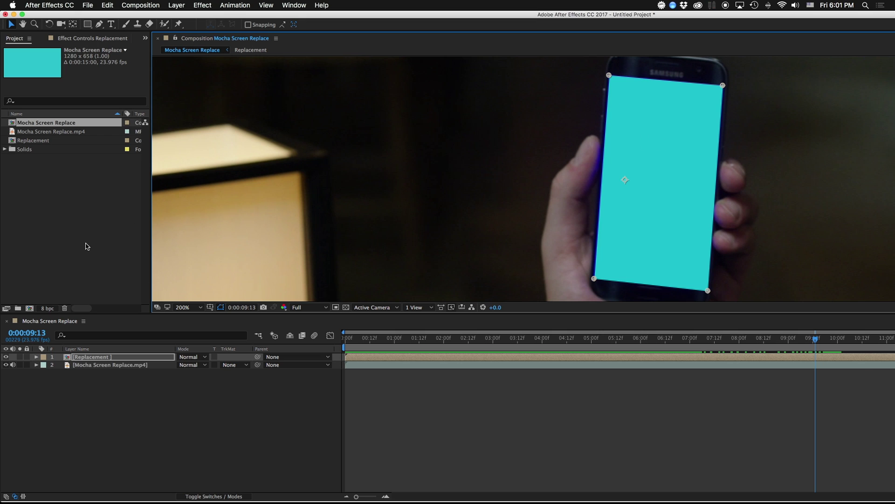
pyautogui.hotkey('shift', '/')
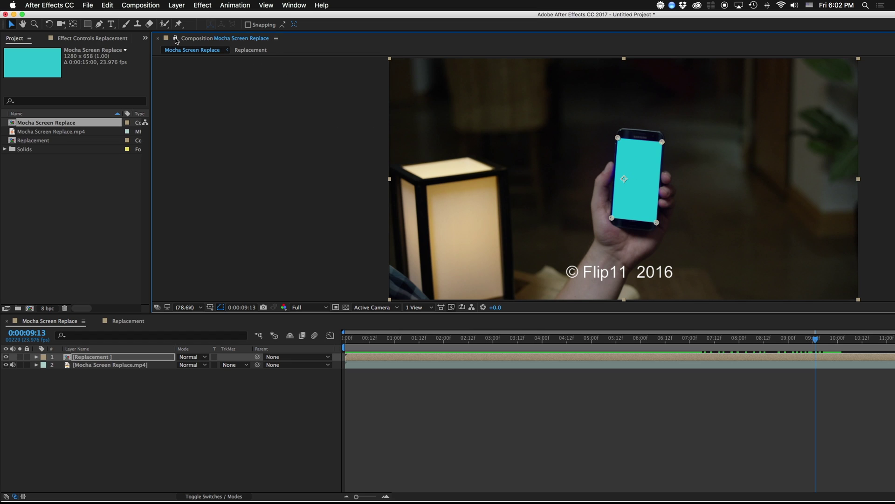
# Show the Replacement composition in a widened viewer and maximize the After Effects window.
pyautogui.click(255, 54)
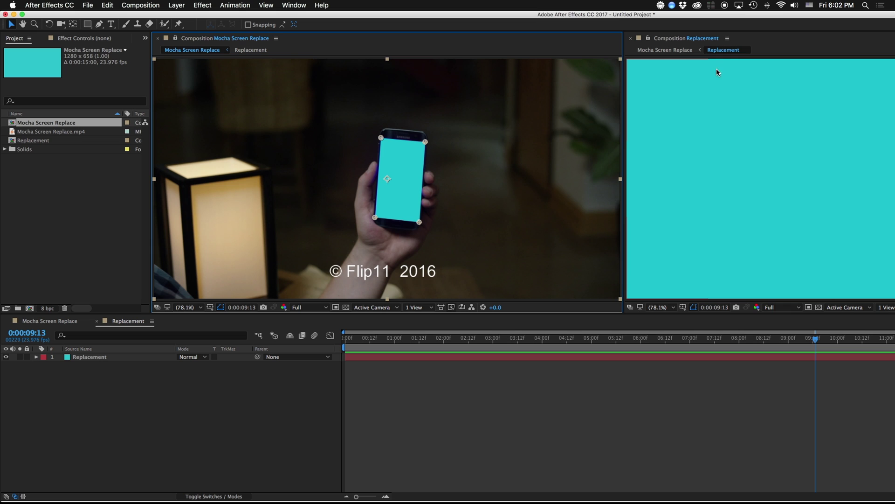
pyautogui.click(643, 77)
pyautogui.moveTo(623, 68); pyautogui.dragTo(429, 83)
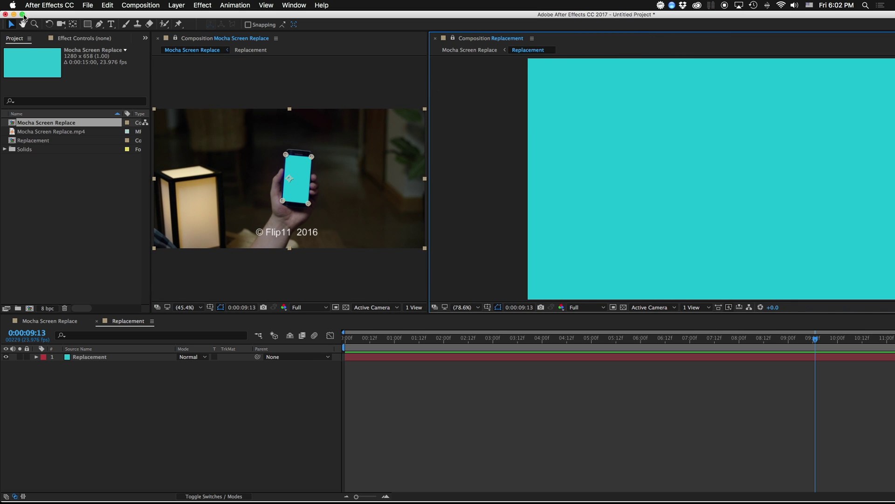
pyautogui.click(22, 14)
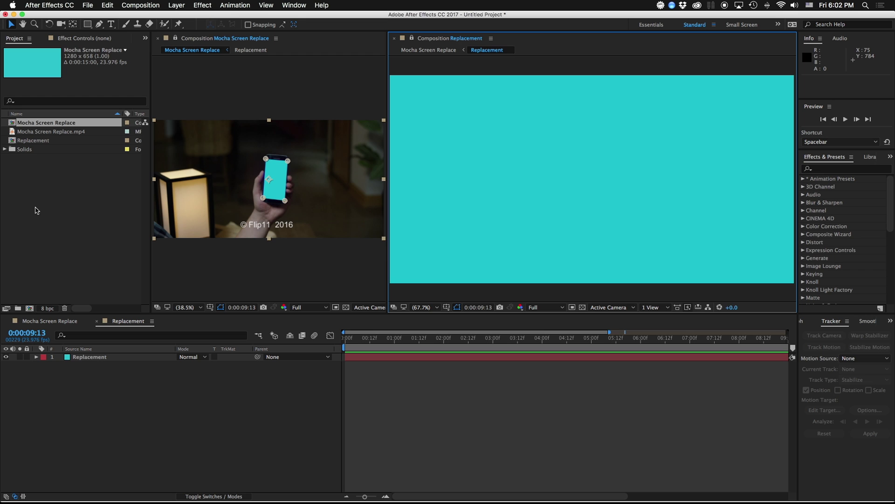
# Import and preview Vert Screen.mov, then place it above the cyan solid in Replacement.
pyautogui.doubleClick(41, 217)
pyautogui.press('Return')
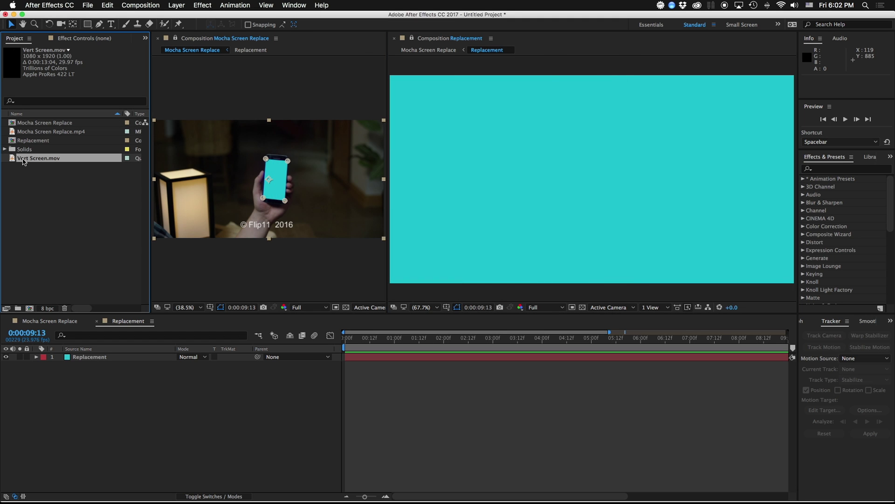
pyautogui.doubleClick(23, 159)
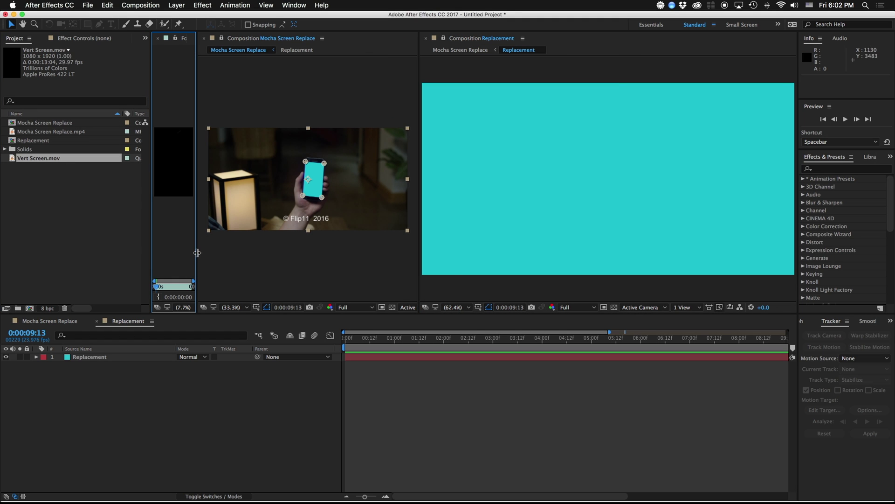
pyautogui.moveTo(197, 253); pyautogui.dragTo(512, 179)
pyautogui.click(359, 286)
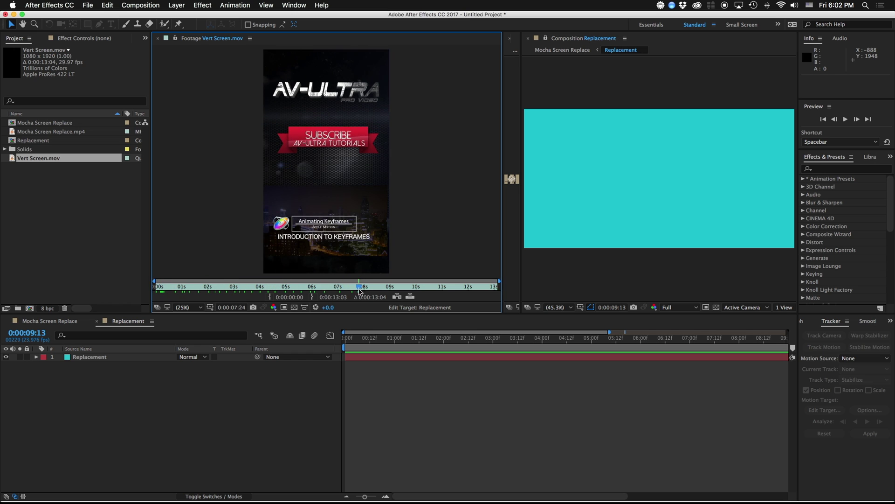
pyautogui.moveTo(359, 290); pyautogui.dragTo(227, 290)
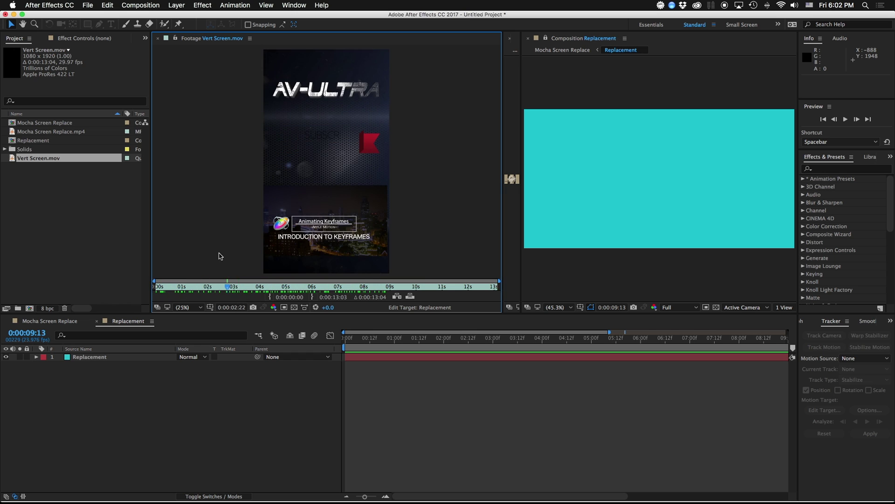
pyautogui.click(158, 39)
pyautogui.moveTo(19, 160); pyautogui.dragTo(60, 357)
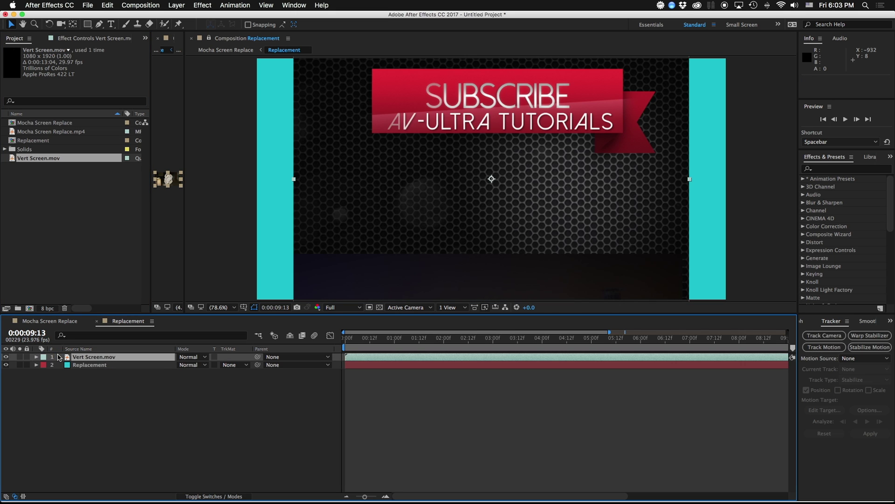
# Zoom out to see the whole Vert Screen.mov layer and arrange the composition viewers.
pyautogui.press('z')
pyautogui.keyDown('alt'); pyautogui.click(559, 140); pyautogui.keyUp('alt')
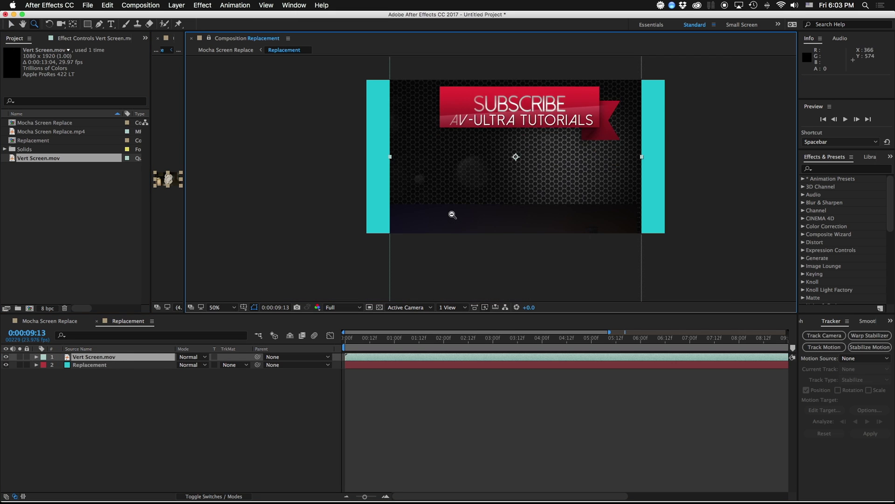
pyautogui.keyDown('alt'); pyautogui.click(569, 140); pyautogui.keyUp('alt')
pyautogui.keyDown('alt'); pyautogui.click(580, 140); pyautogui.keyUp('alt')
pyautogui.keyDown('alt'); pyautogui.click(556, 166); pyautogui.keyUp('alt')
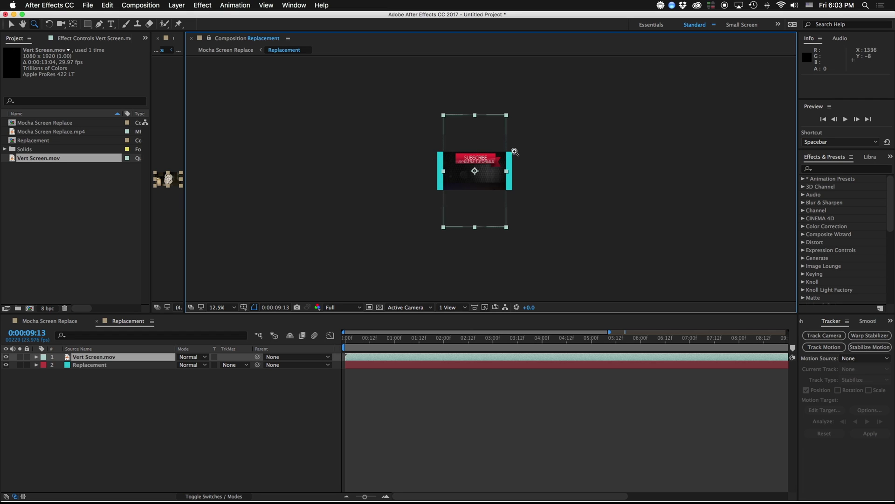
pyautogui.click(38, 321)
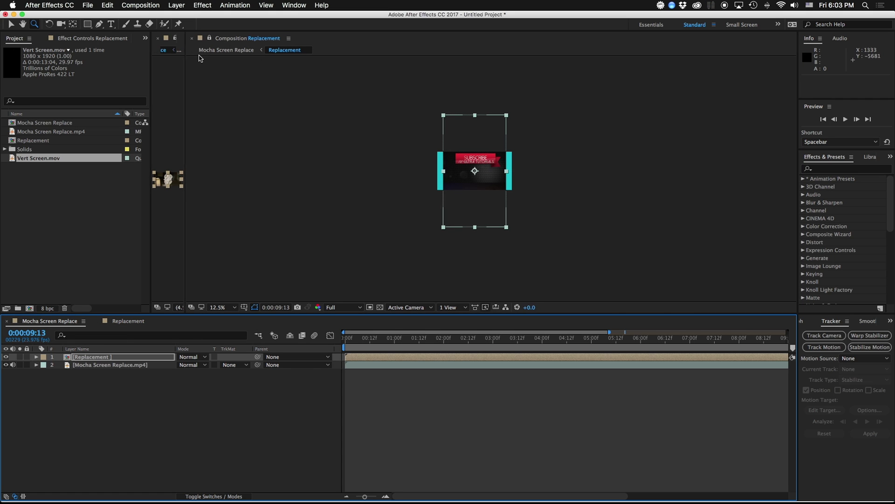
pyautogui.moveTo(184, 56); pyautogui.dragTo(425, 57)
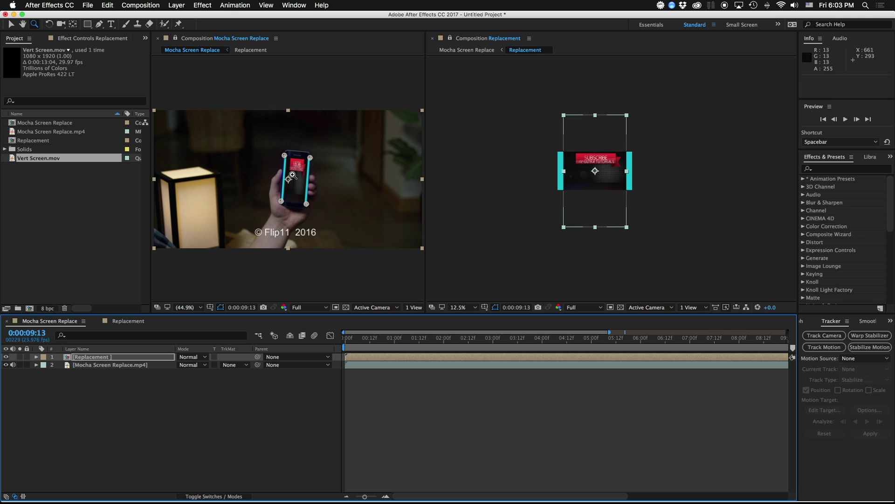
pyautogui.click(144, 365)
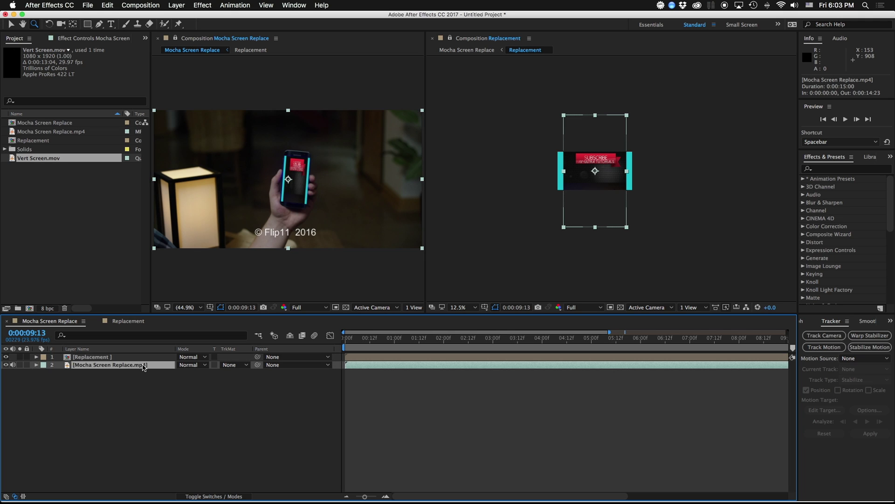
pyautogui.click(120, 323)
# Resize Vert Screen.mov with its handles toward the Replacement frame's height and width.
pyautogui.press('v')
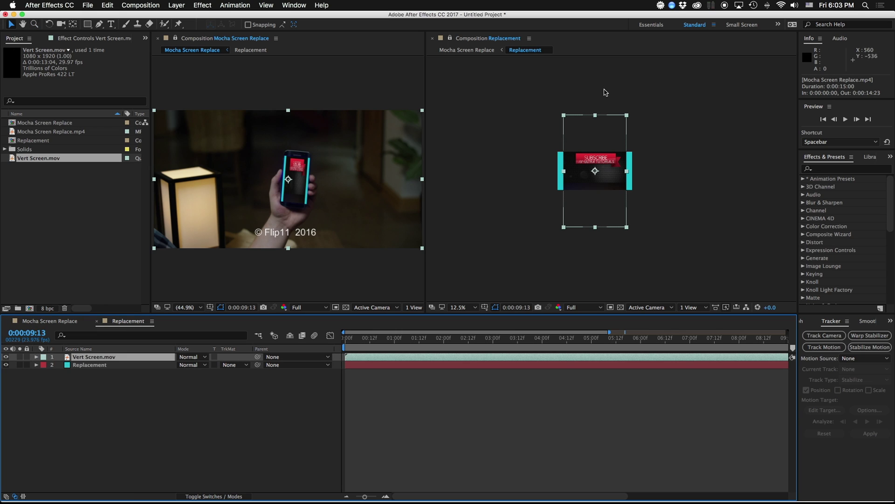
pyautogui.moveTo(595, 117); pyautogui.dragTo(597, 153)
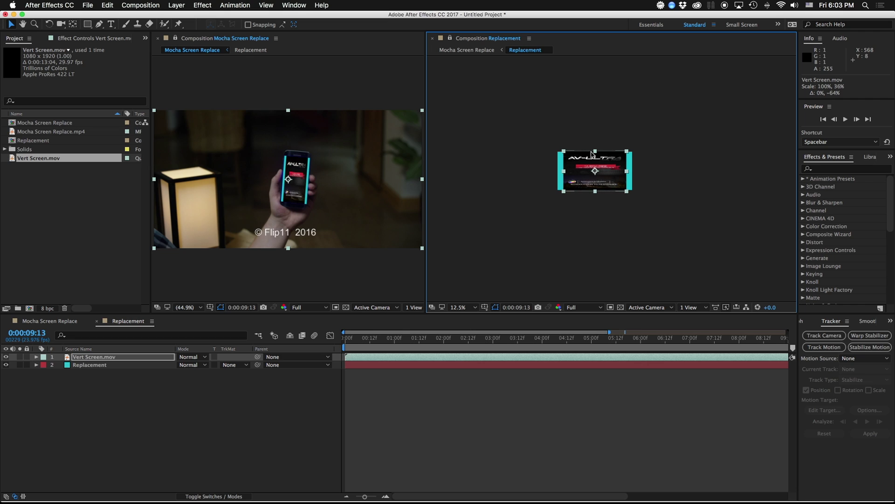
pyautogui.moveTo(564, 172); pyautogui.dragTo(559, 172)
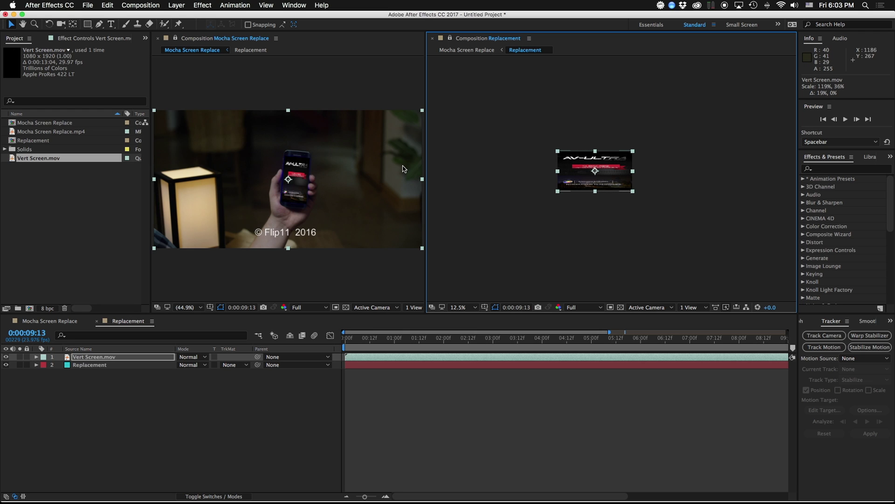
pyautogui.press('z')
pyautogui.click(581, 176)
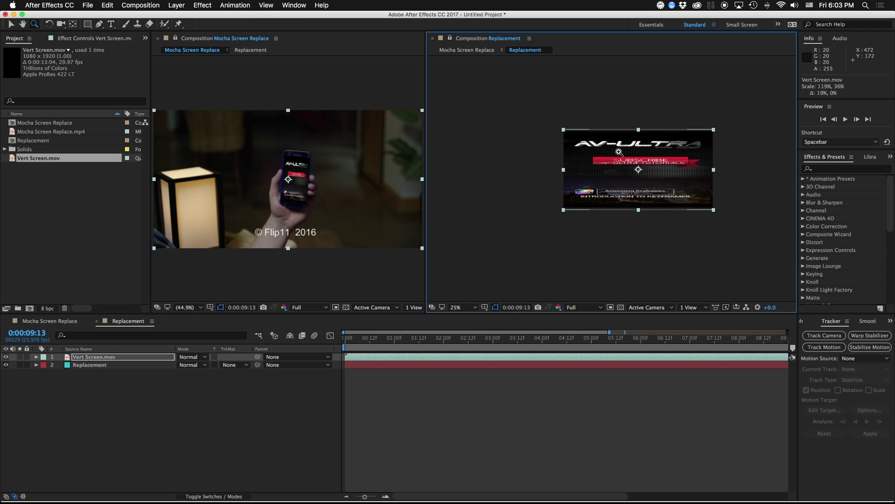
pyautogui.click(622, 153)
pyautogui.moveTo(634, 198); pyautogui.dragTo(576, 143)
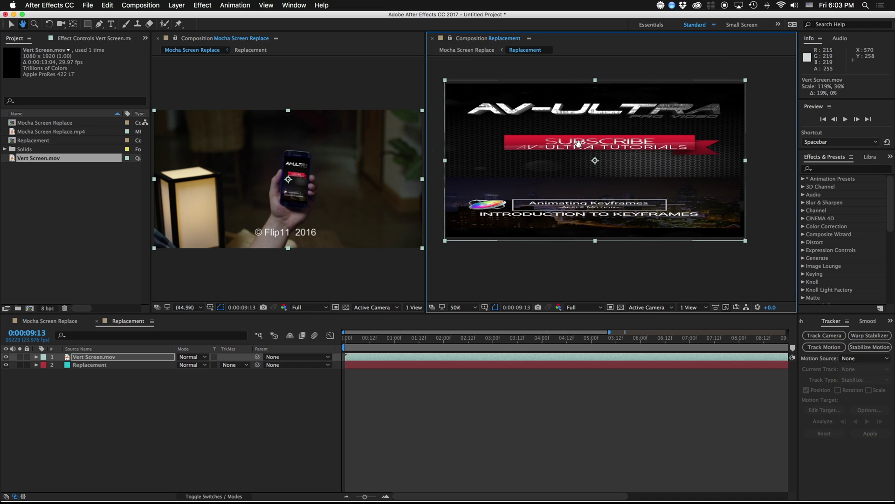
# Apply Fit to Comp to Vert Screen.mov and close the Replacement viewer.
pyautogui.press('v')
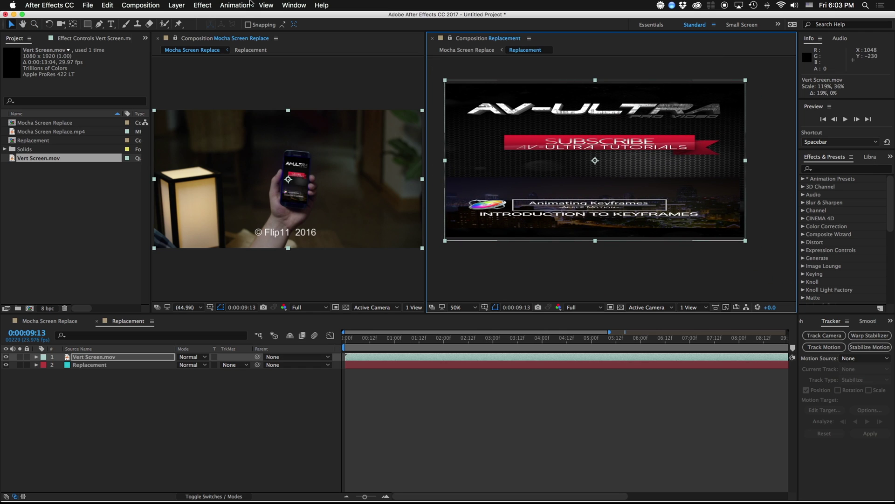
pyautogui.click(326, 5)
pyautogui.write('fit')
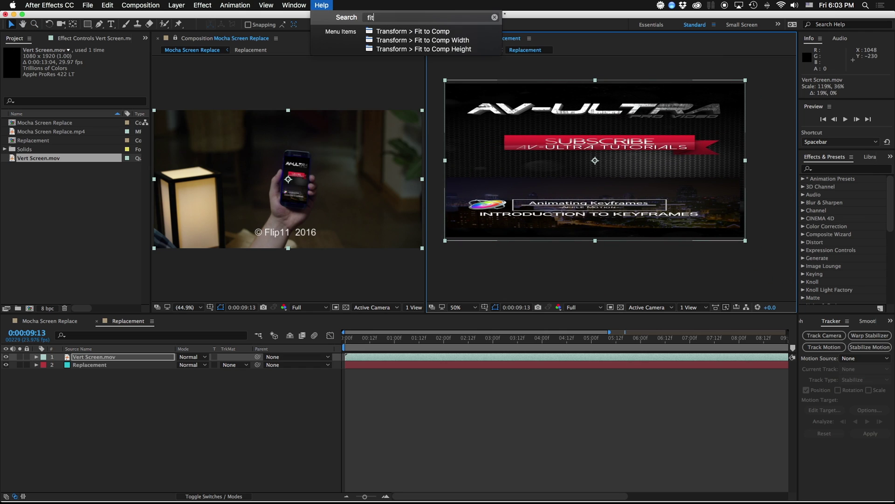
pyautogui.press('Return')
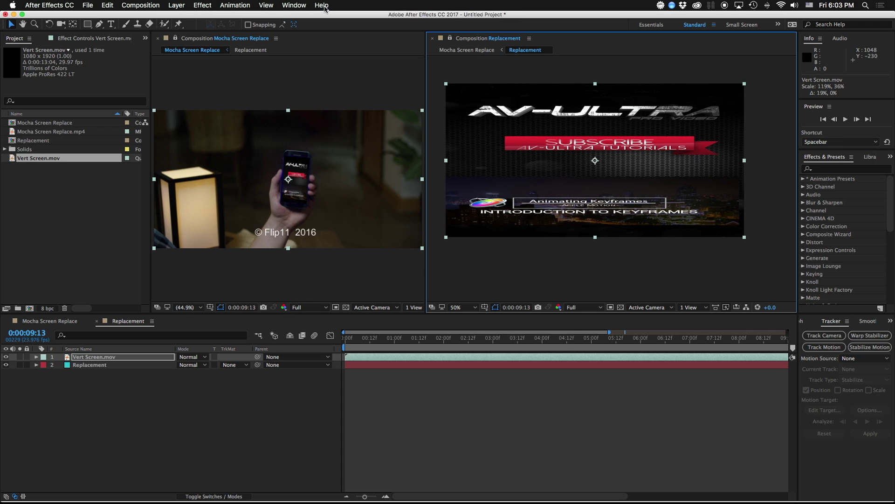
pyautogui.press('F2')
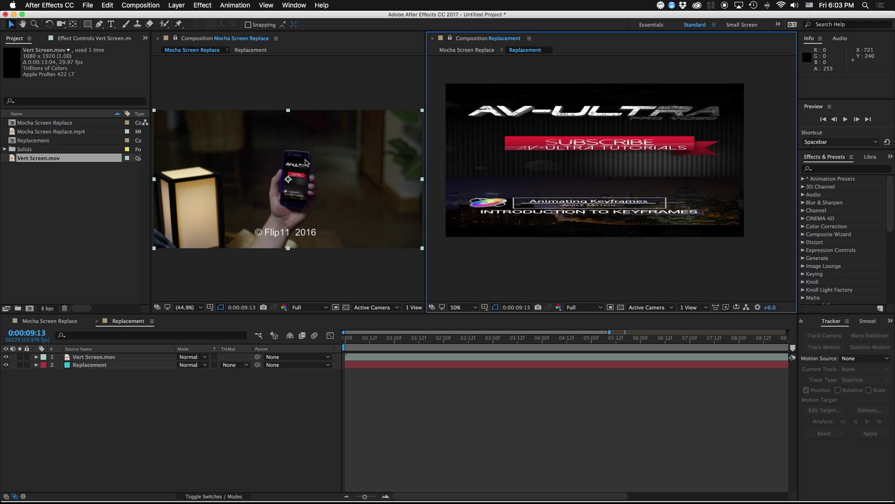
pyautogui.click(433, 41)
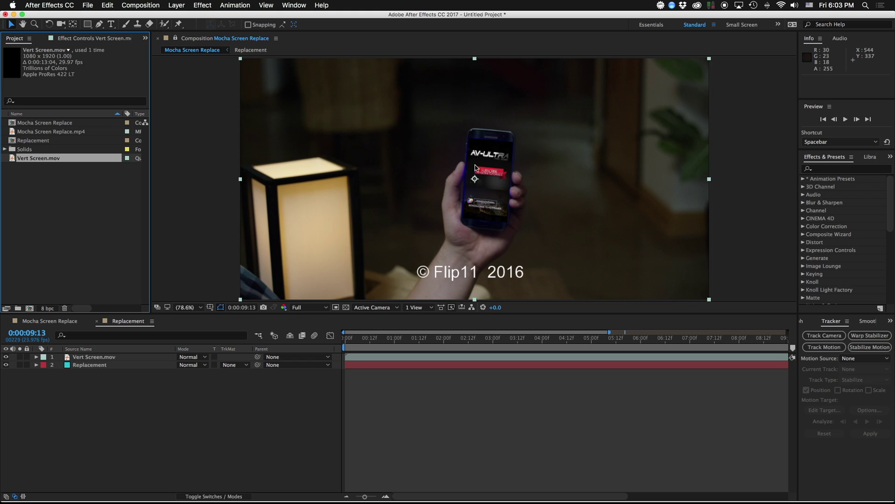
# Raise the preview exposure to +3.0 and zoom in to 200% on the phone screen.
pyautogui.click(486, 309)
pyautogui.moveTo(498, 309)
pyautogui.mouseDown()
pyautogui.moveTo(546, 308)
pyautogui.moveTo(513, 307)
pyautogui.mouseUp()
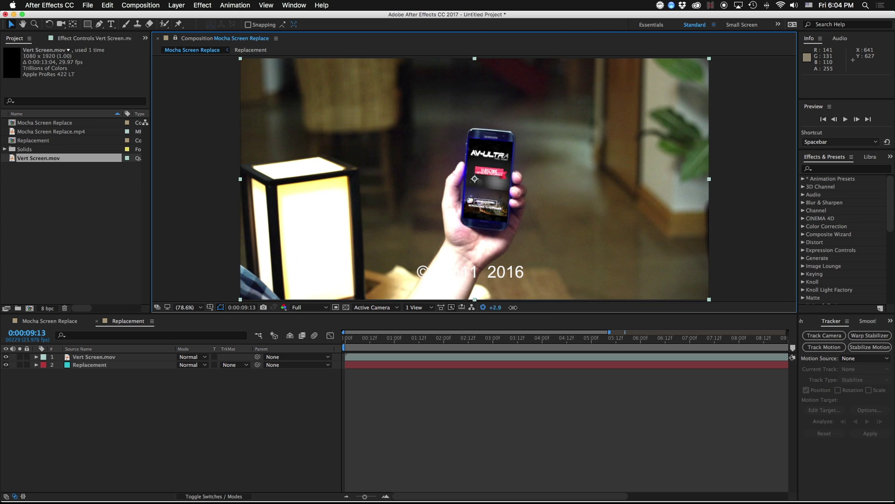
pyautogui.click(465, 171)
pyautogui.click(467, 173)
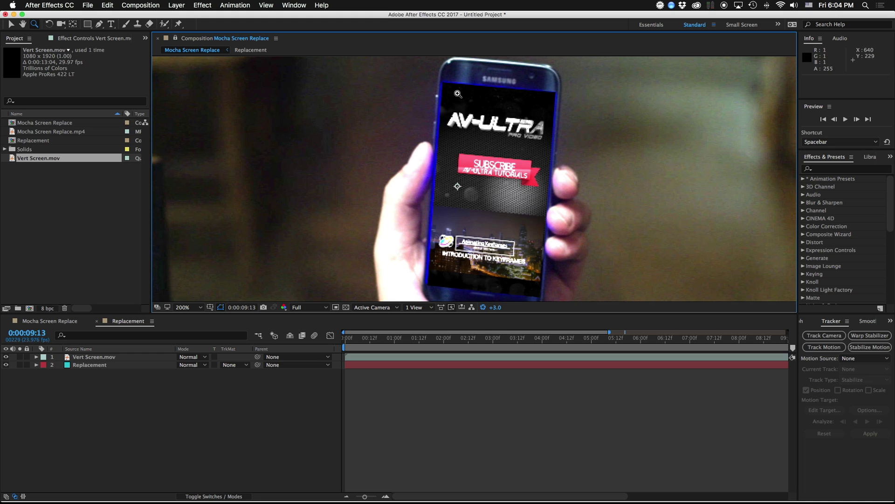
pyautogui.click(84, 393)
# Toggle the Replacement layer off and on to inspect the blue screen, then select Mocha Screen Replace.mp4.
pyautogui.click(42, 322)
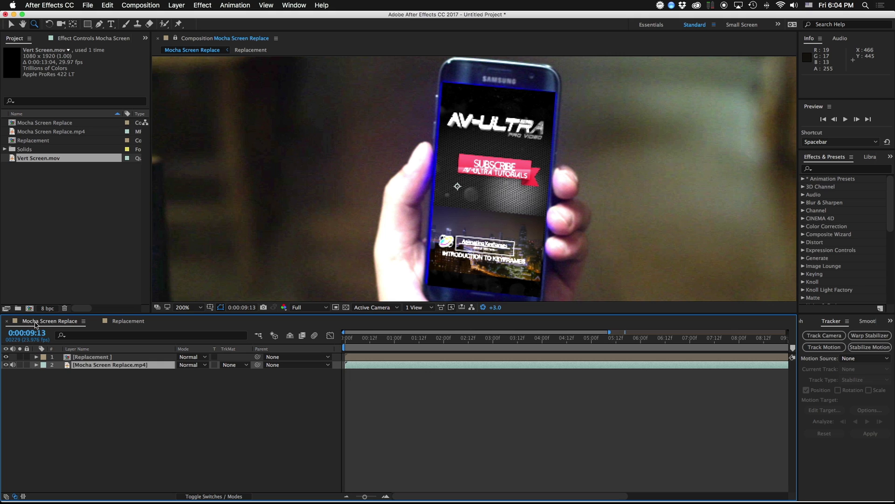
pyautogui.click(86, 356)
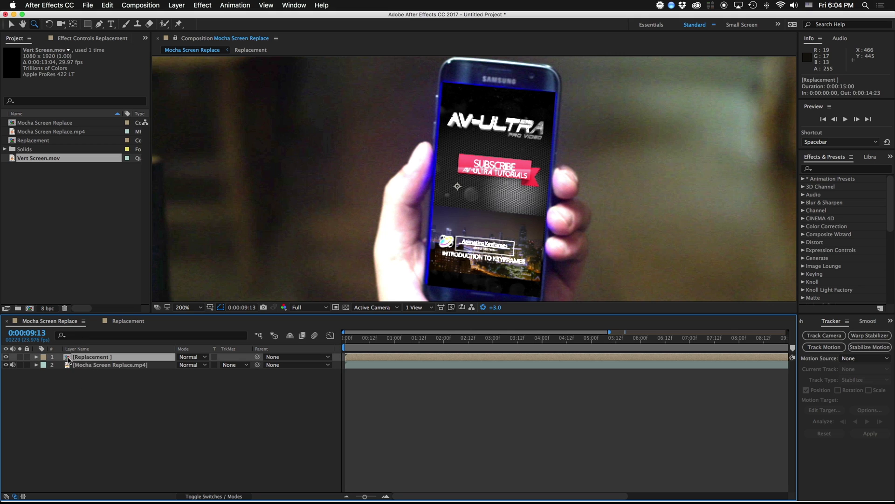
pyautogui.click(6, 357)
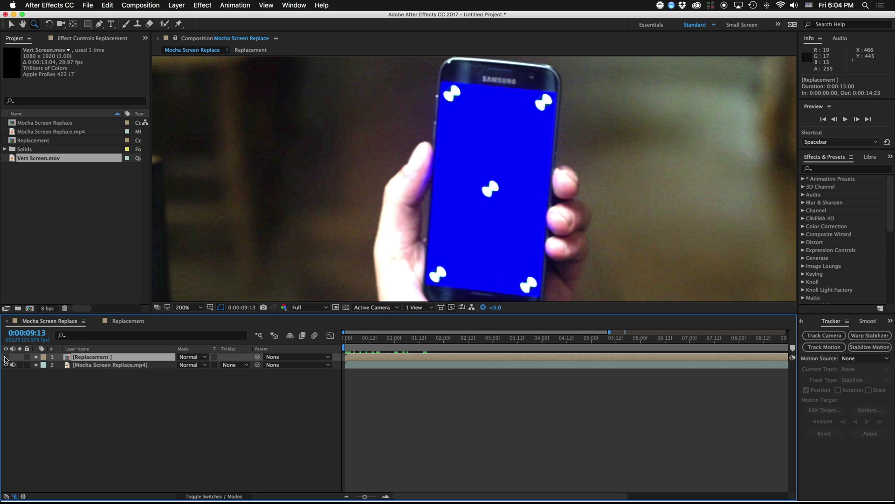
pyautogui.click(6, 357)
pyautogui.click(97, 365)
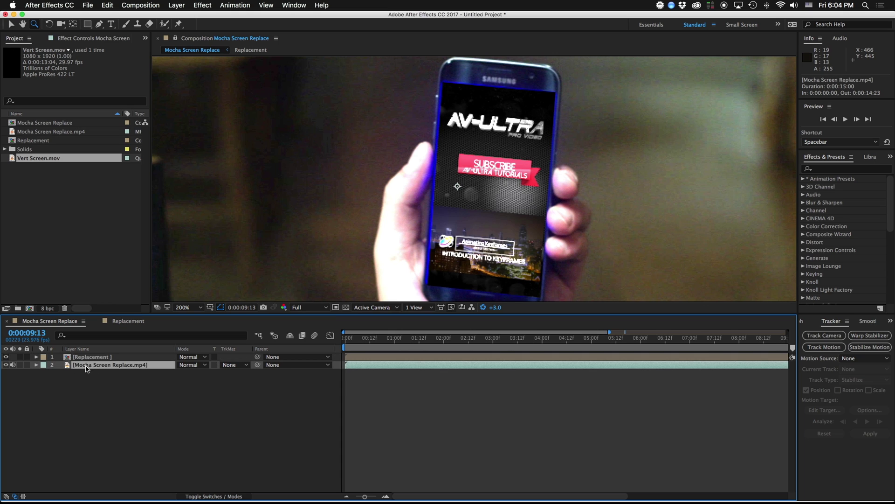
# Apply Spill Suppressor to Mocha Screen Replace.mp4, keeping blue as the suppressed colour.
pyautogui.click(847, 170)
pyautogui.write('Spill')
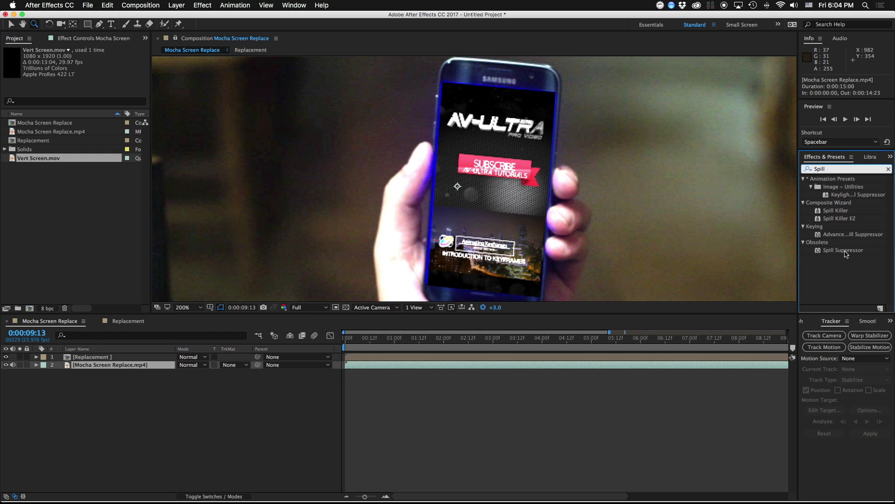
pyautogui.moveTo(846, 252); pyautogui.dragTo(110, 367)
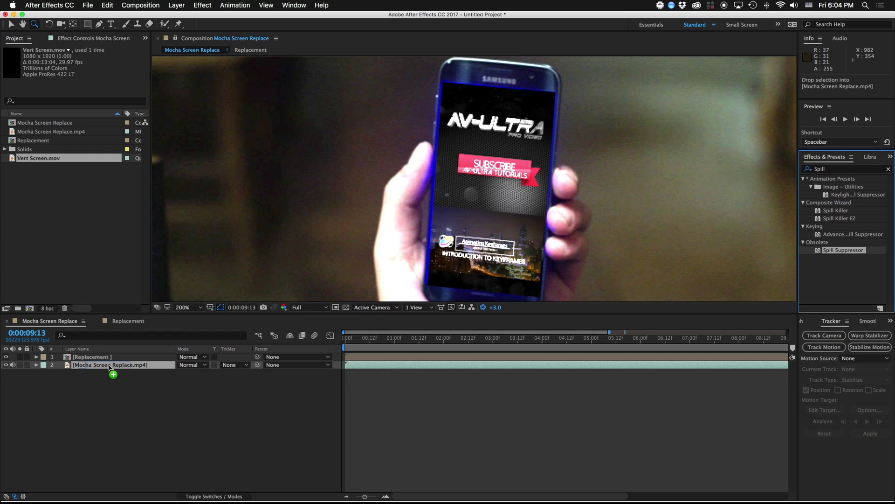
pyautogui.moveTo(110, 367); pyautogui.dragTo(111, 366)
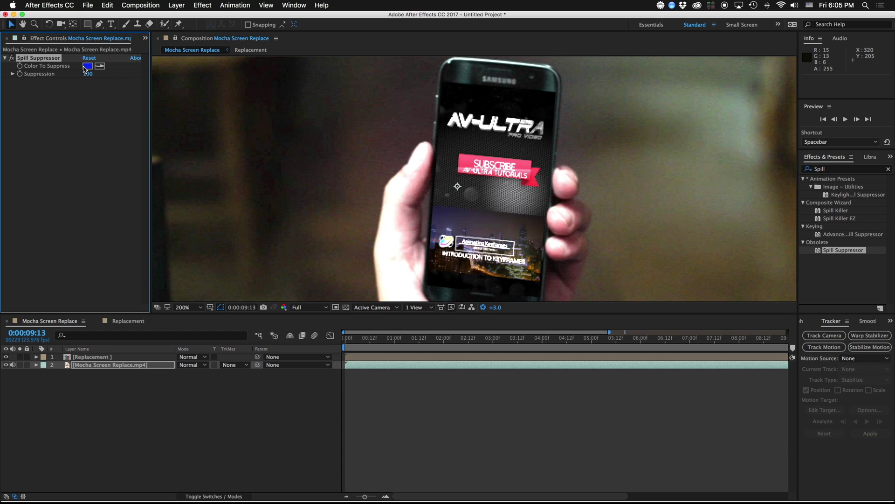
pyautogui.click(99, 65)
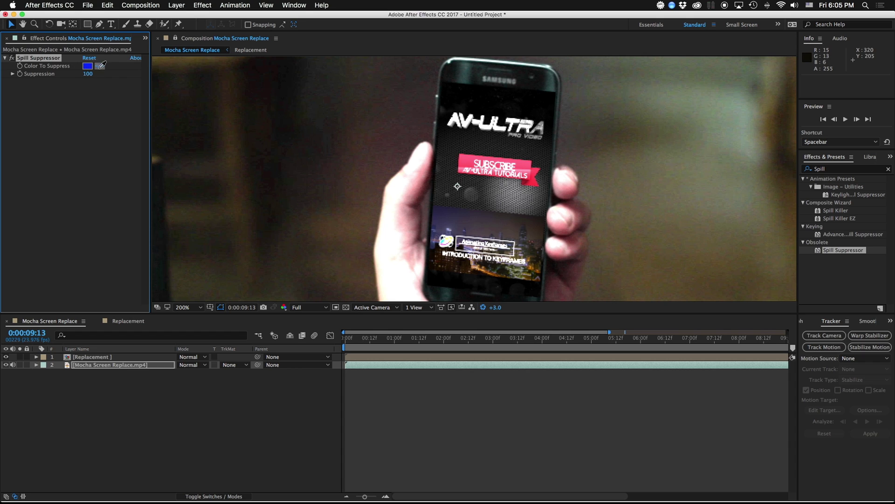
pyautogui.click(390, 235)
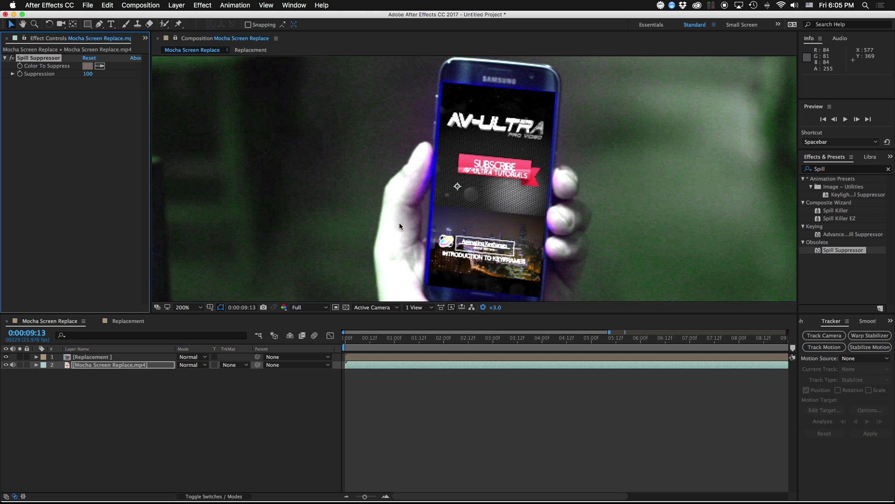
pyautogui.press('cmd+z')
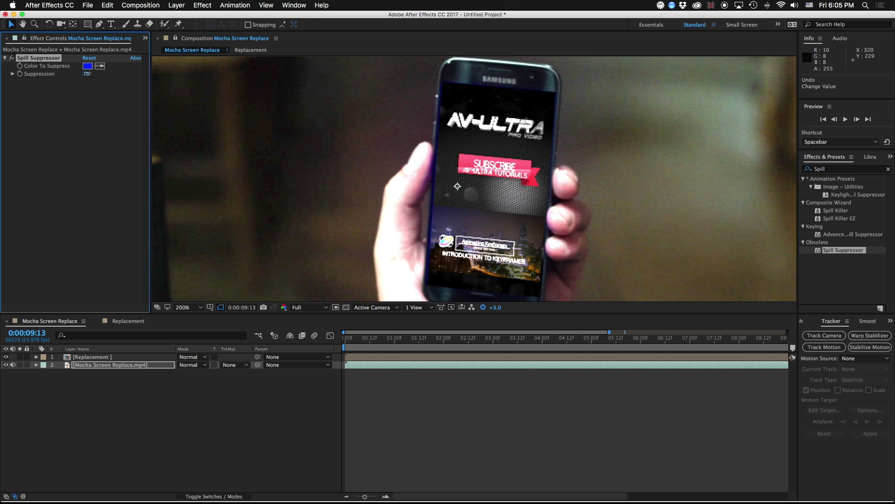
# Reset the preview exposure back to +0.0.
pyautogui.press('z')
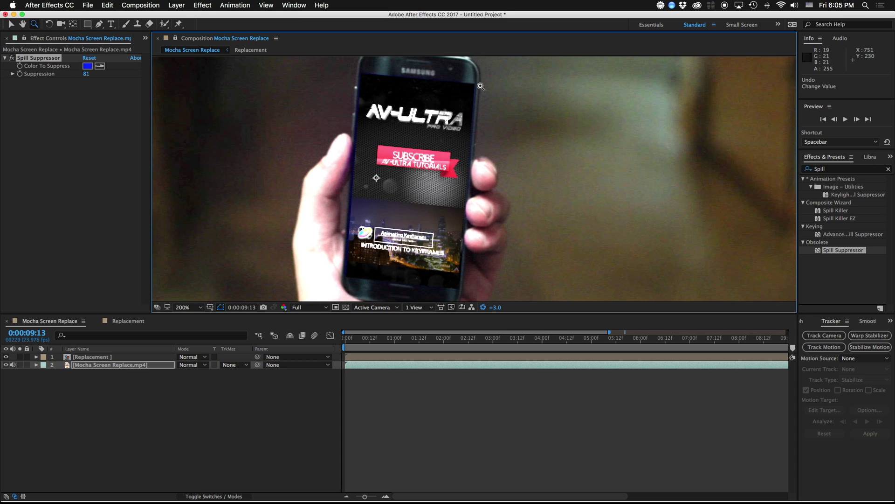
pyautogui.hscroll(3, 352, 154)
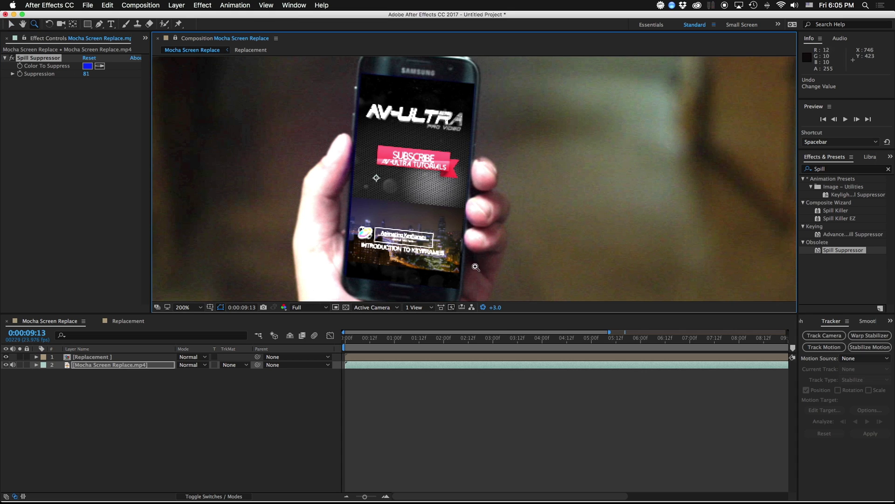
pyautogui.click(483, 307)
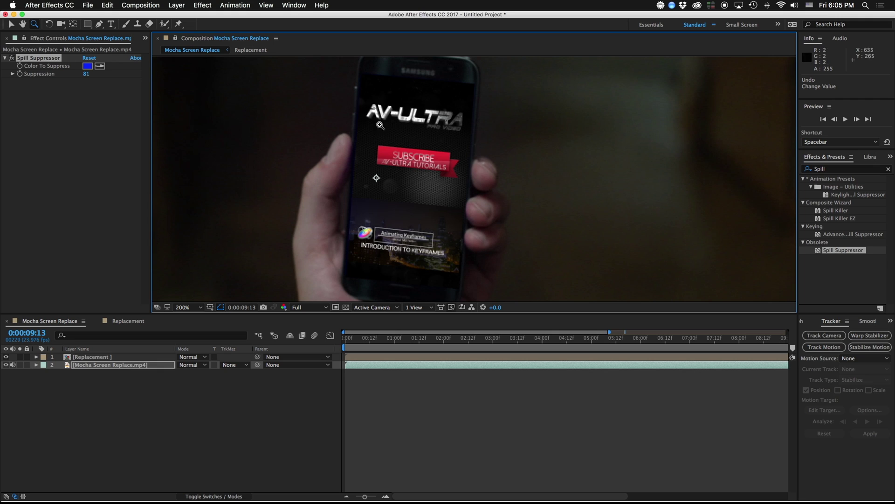
# Zoom out to 50%, play the composite from the start, and toggle Spill Suppressor to compare.
pyautogui.keyDown('alt'); pyautogui.click(422, 95); pyautogui.keyUp('alt')
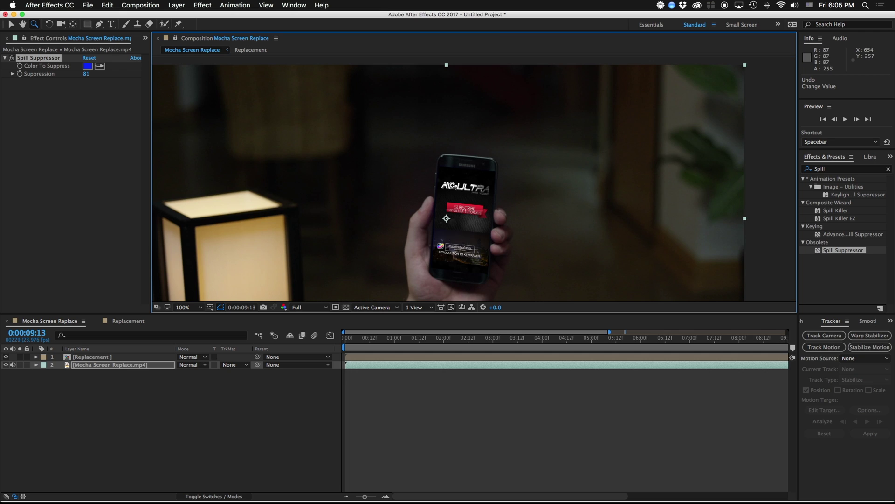
pyautogui.keyDown('alt'); pyautogui.click(438, 190); pyautogui.keyUp('alt')
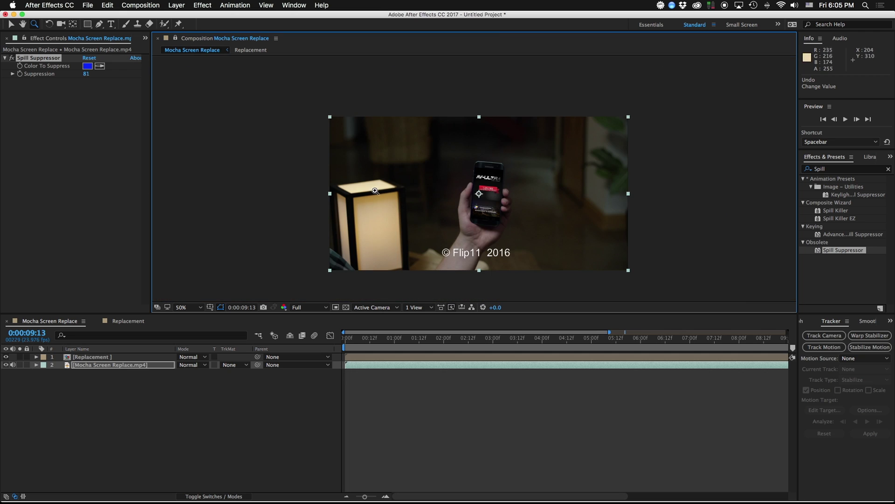
pyautogui.moveTo(663, 336); pyautogui.dragTo(356, 326)
pyautogui.press('space')
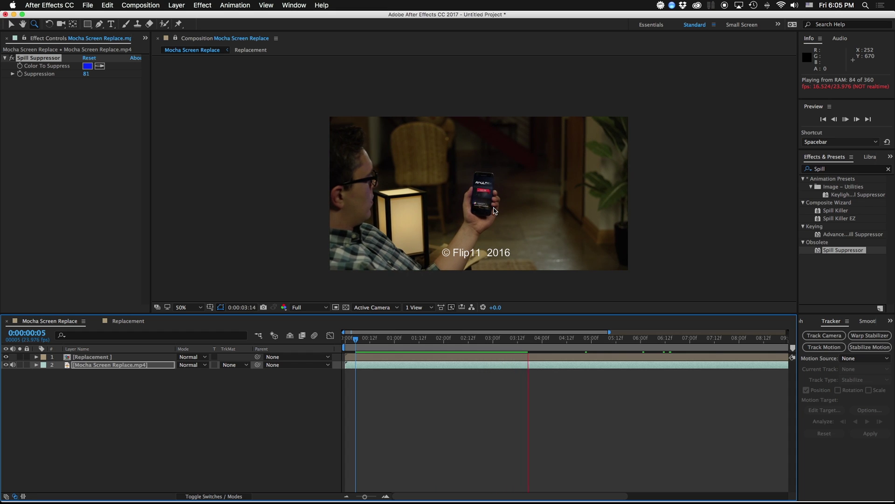
pyautogui.click(12, 58)
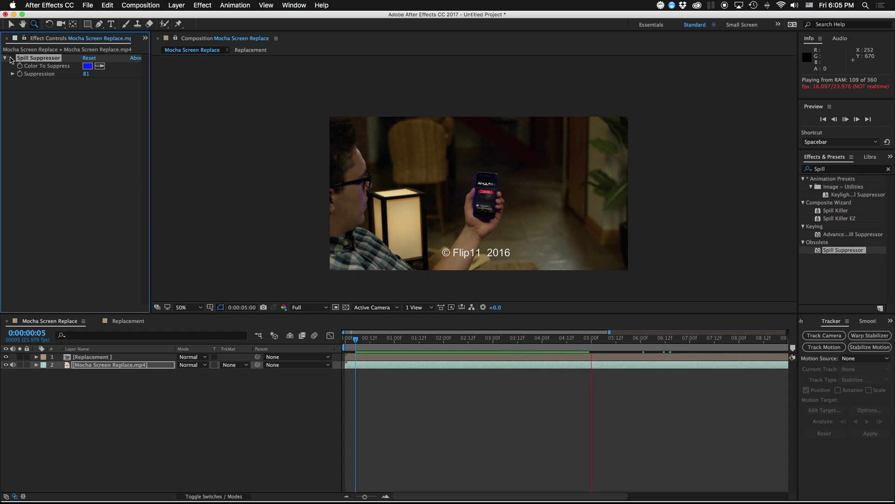